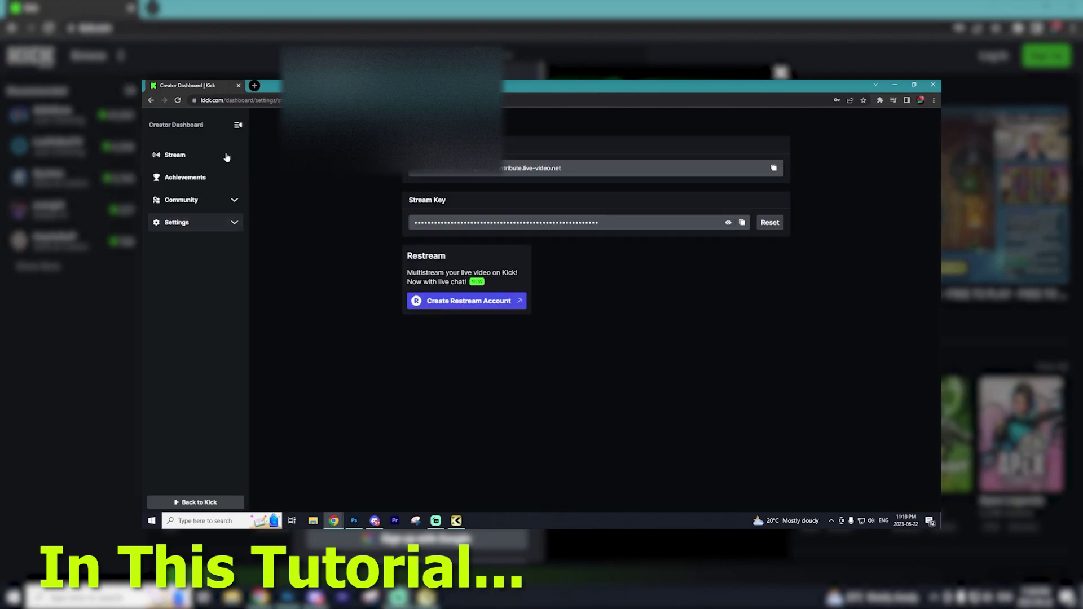
- Open Kick's Sign Up form from the kick.com homepage
click(235, 122)
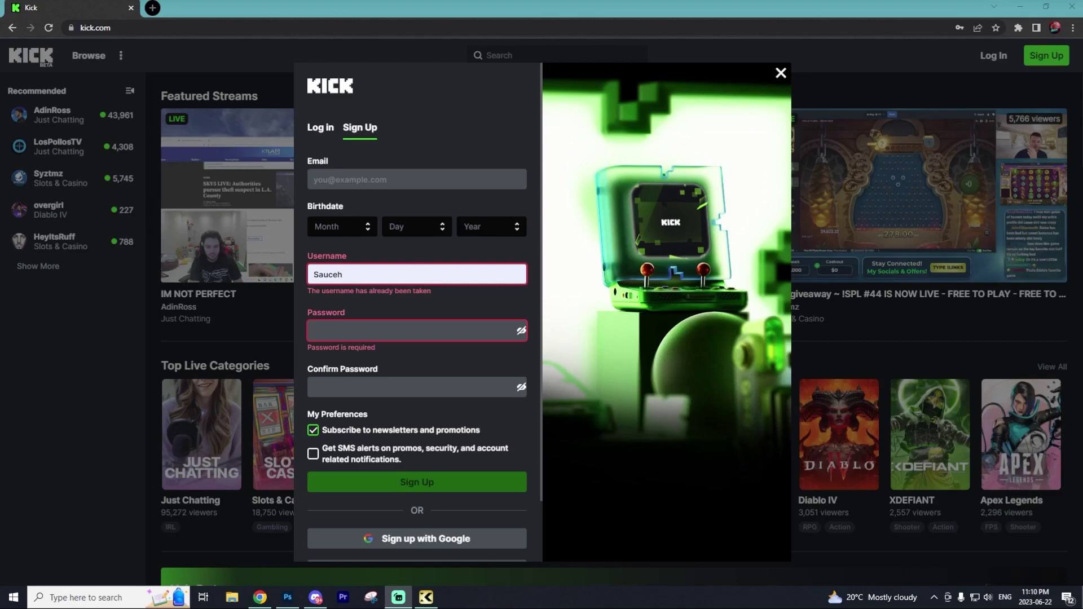
- Dismiss the sign-up form, log in, and open the Creator Dashboard from the avatar menu
key(Escape)
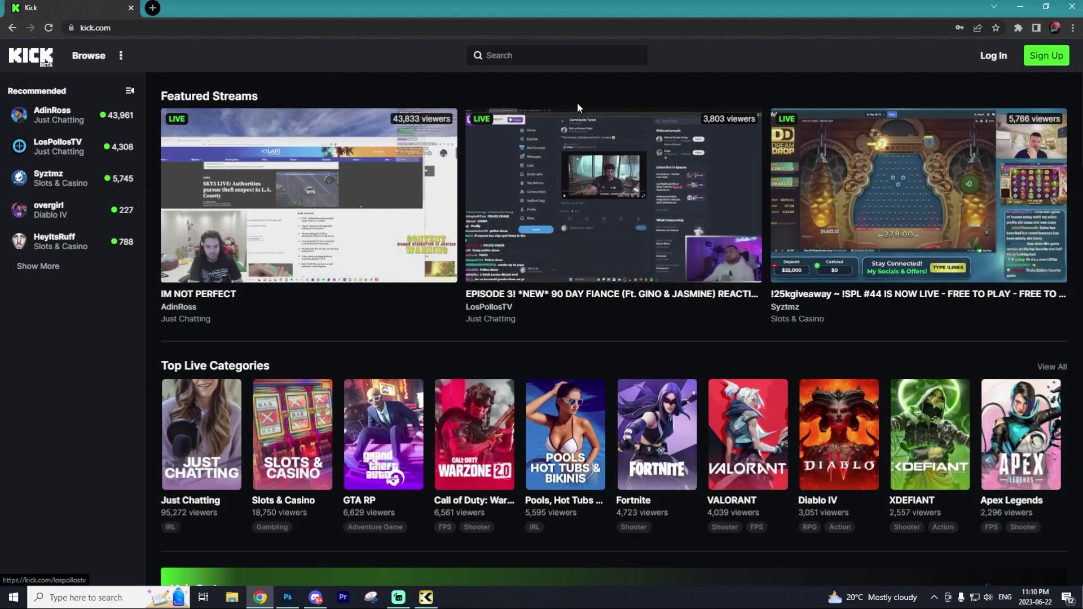
click(1041, 63)
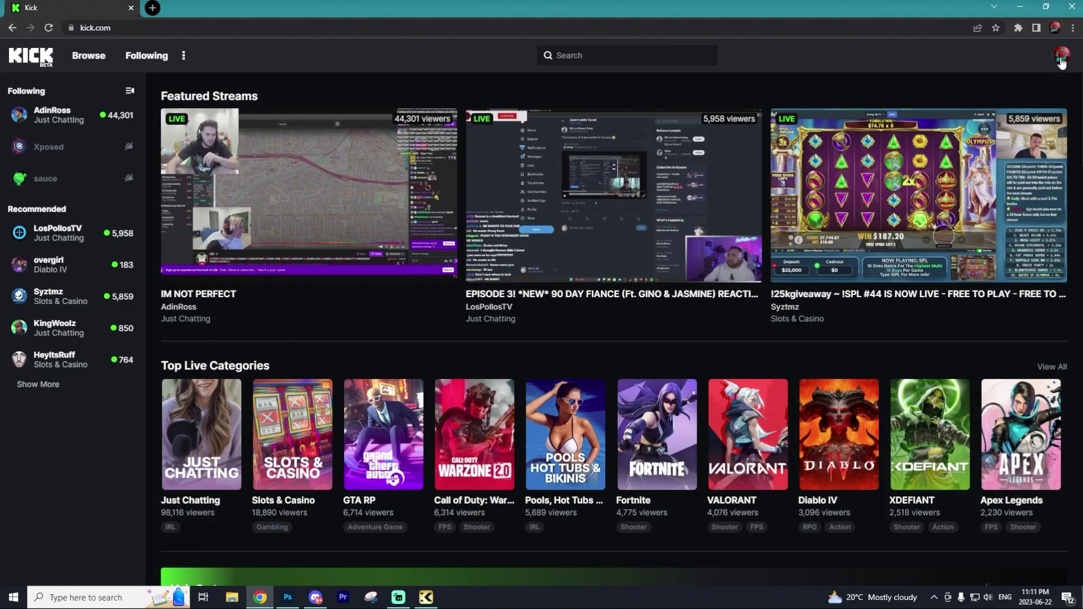
click(1059, 60)
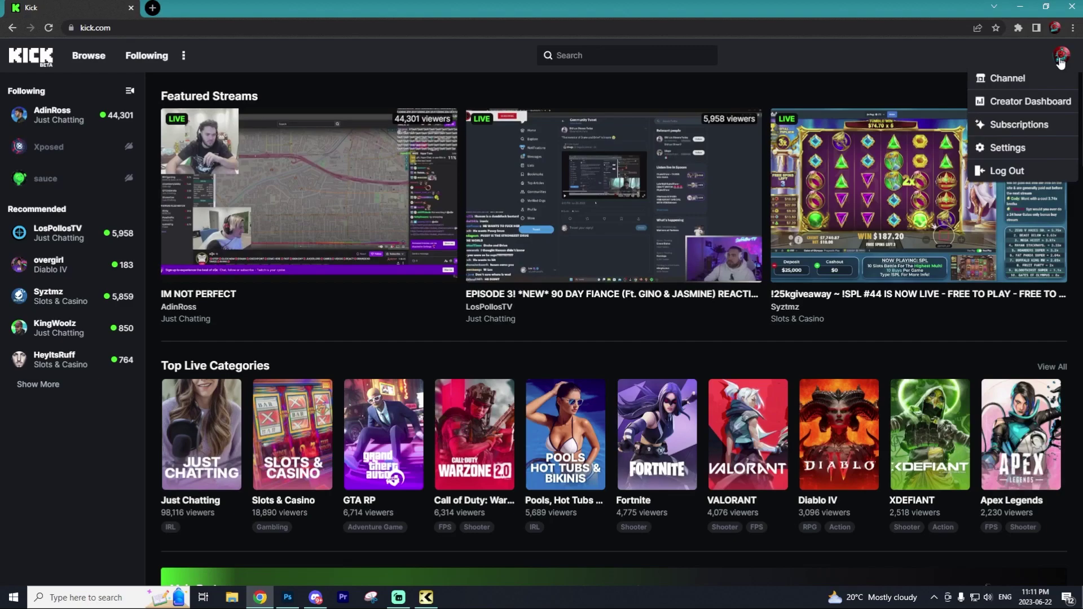
click(1021, 102)
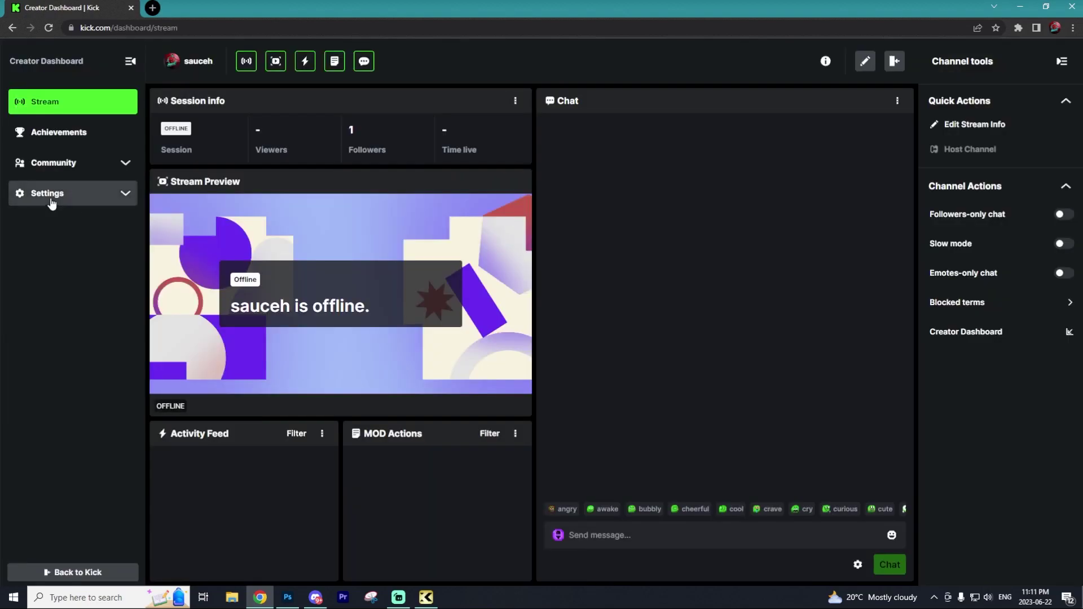
- Open Settings > Profile in the dashboard and bring up the Edit Avatar chooser
click(50, 197)
click(61, 228)
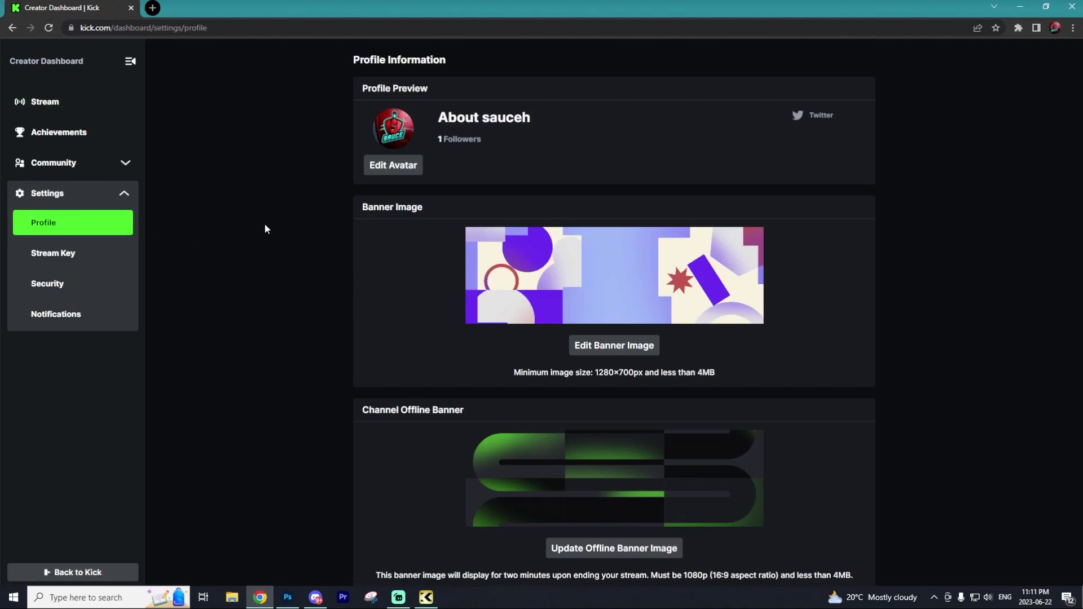
click(398, 172)
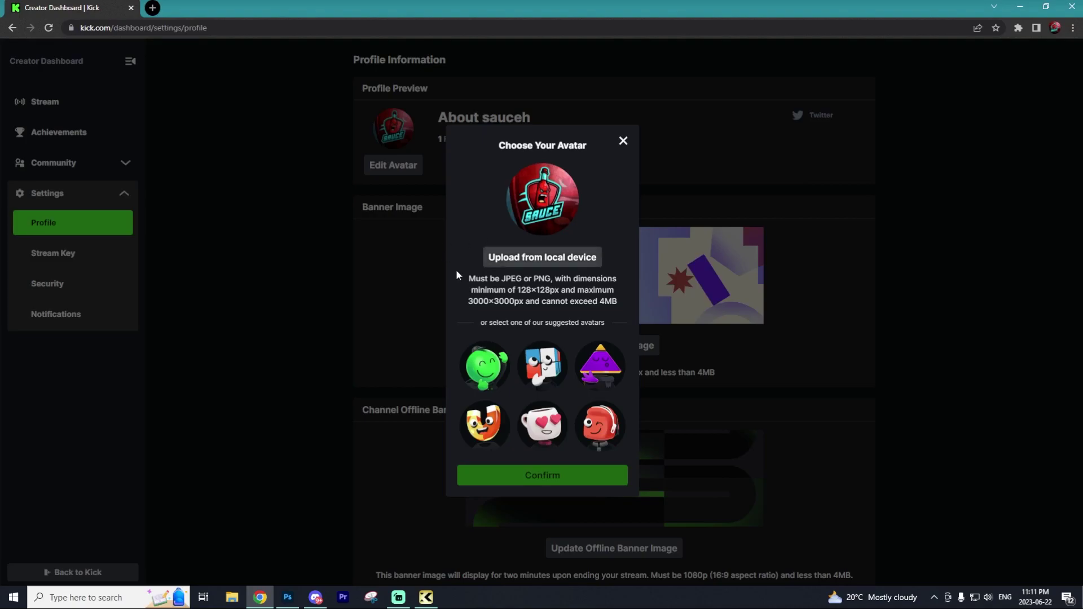
- Choose the suggested cube avatar and scroll through the Profile settings
click(498, 386)
click(540, 372)
scroll(566, 406, down, 2)
click(586, 239)
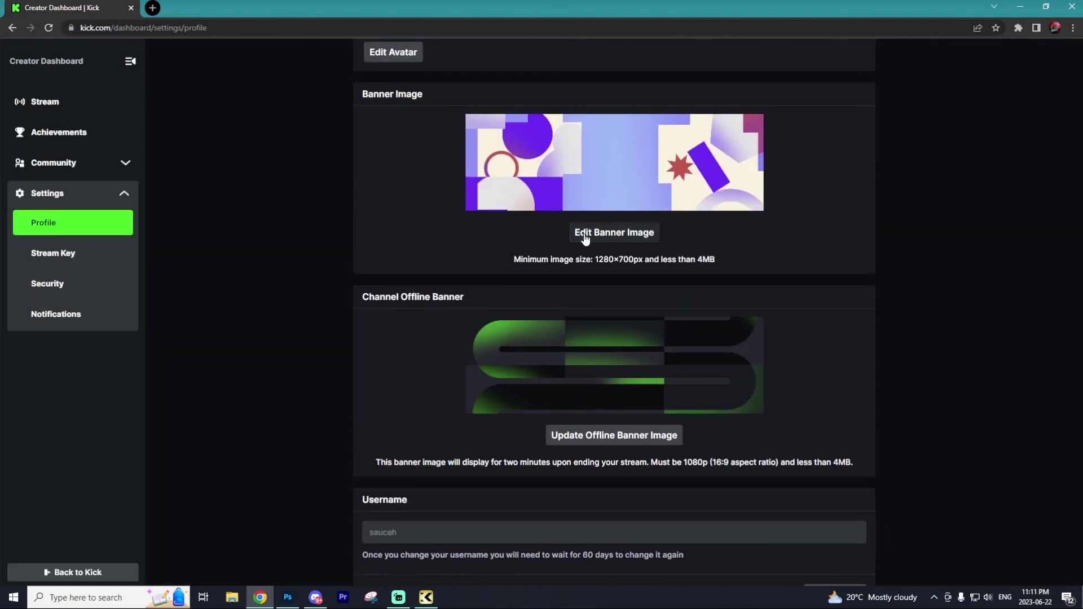
scroll(526, 226, down, 2)
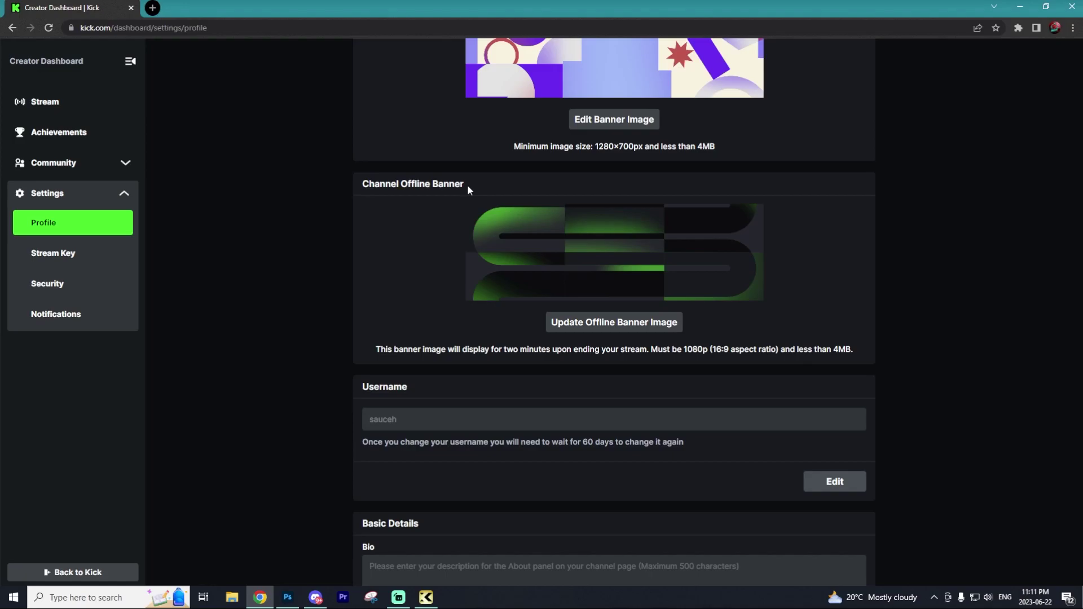
scroll(525, 234, down, 4)
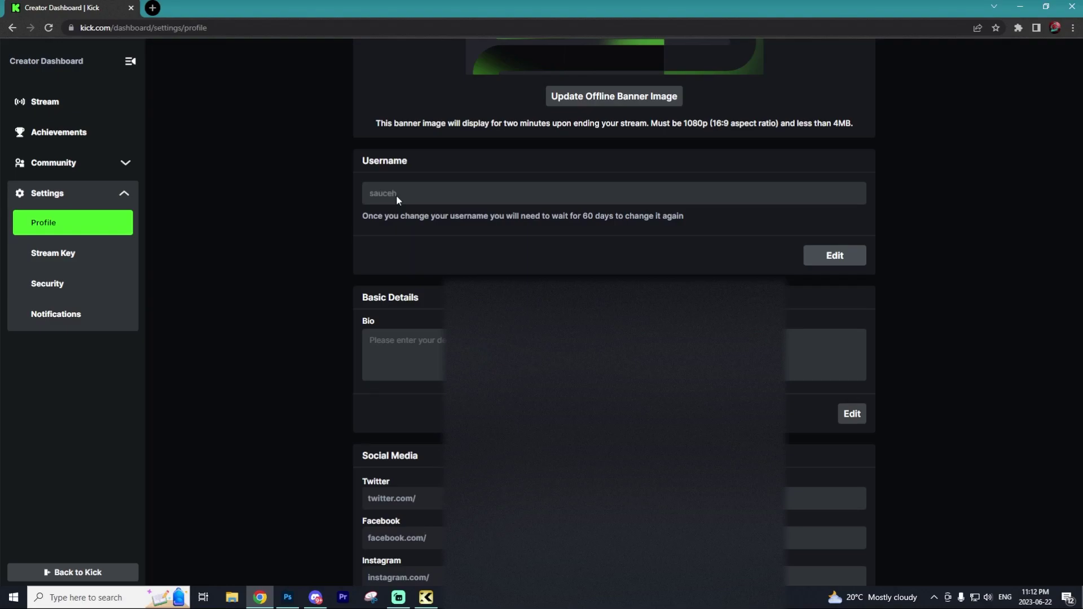
scroll(546, 262, down, 2)
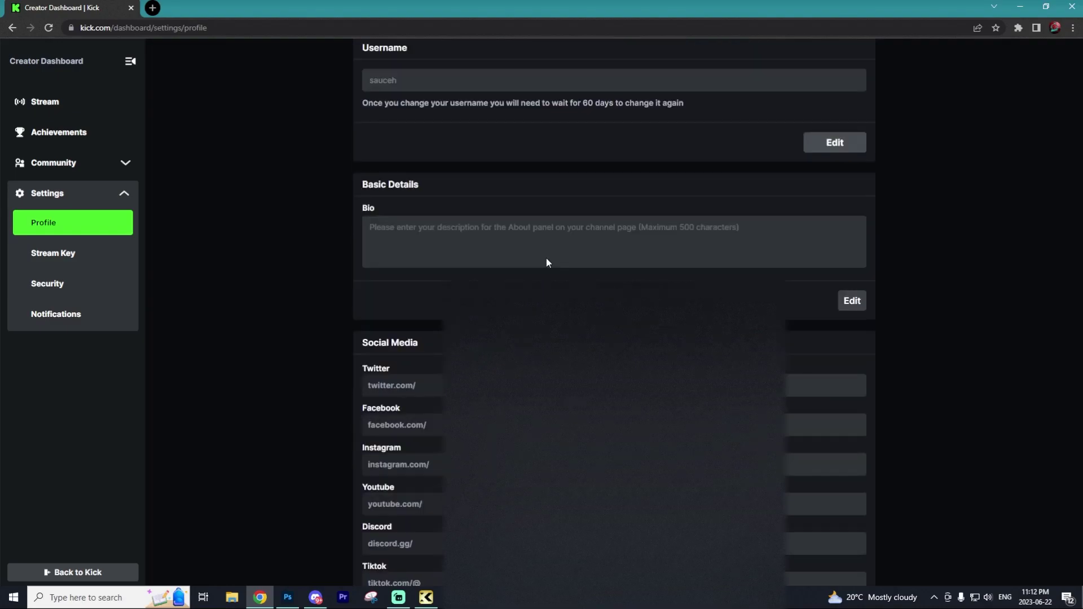
- Edit and save the Bio section, then go to the Security settings page
click(852, 300)
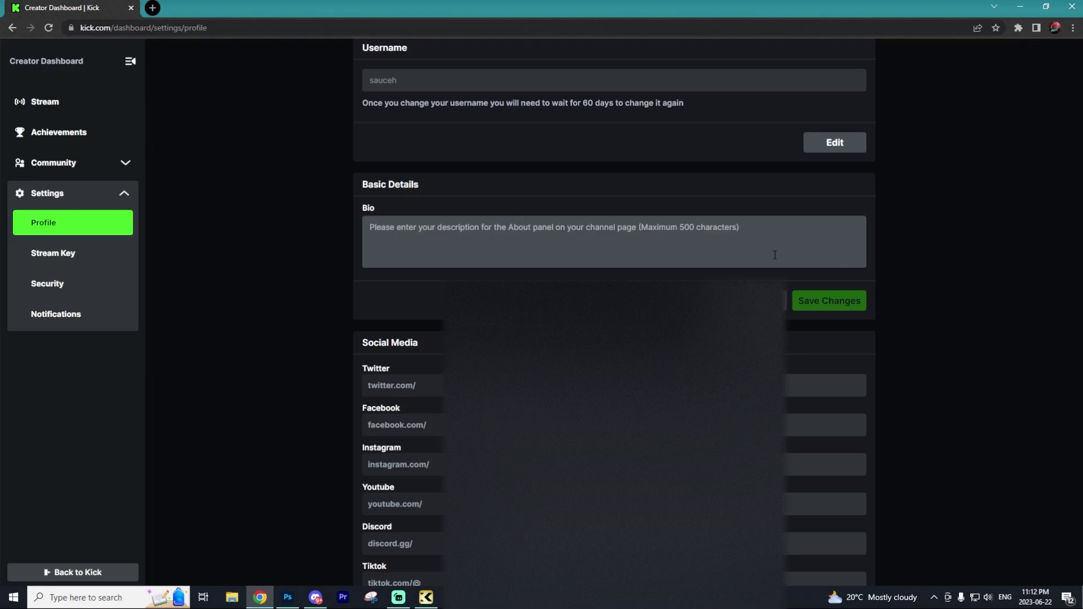
click(713, 243)
click(809, 303)
scroll(783, 309, down, 2)
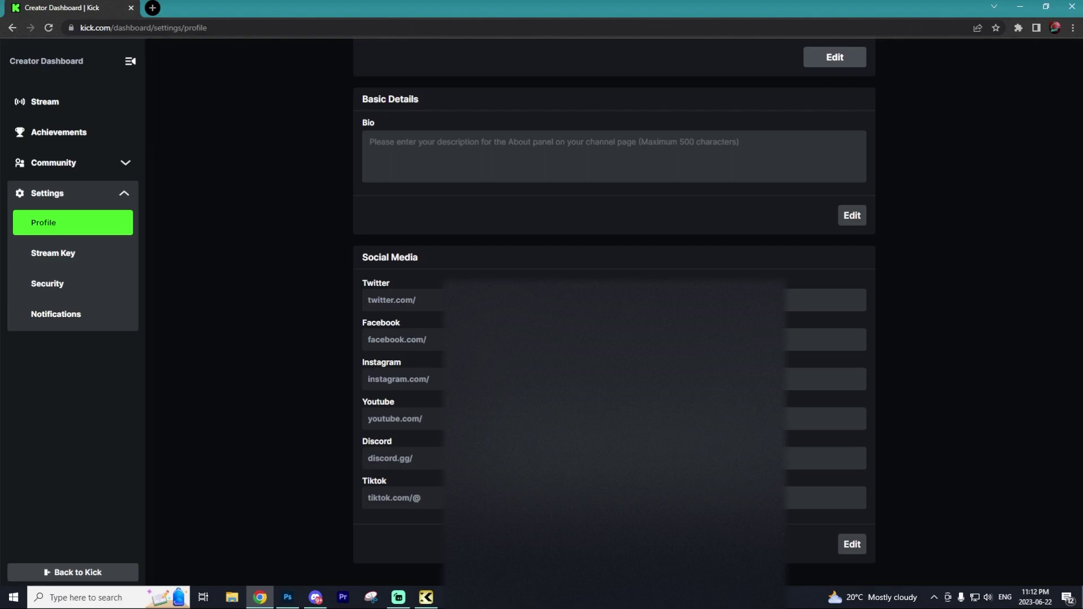
click(52, 284)
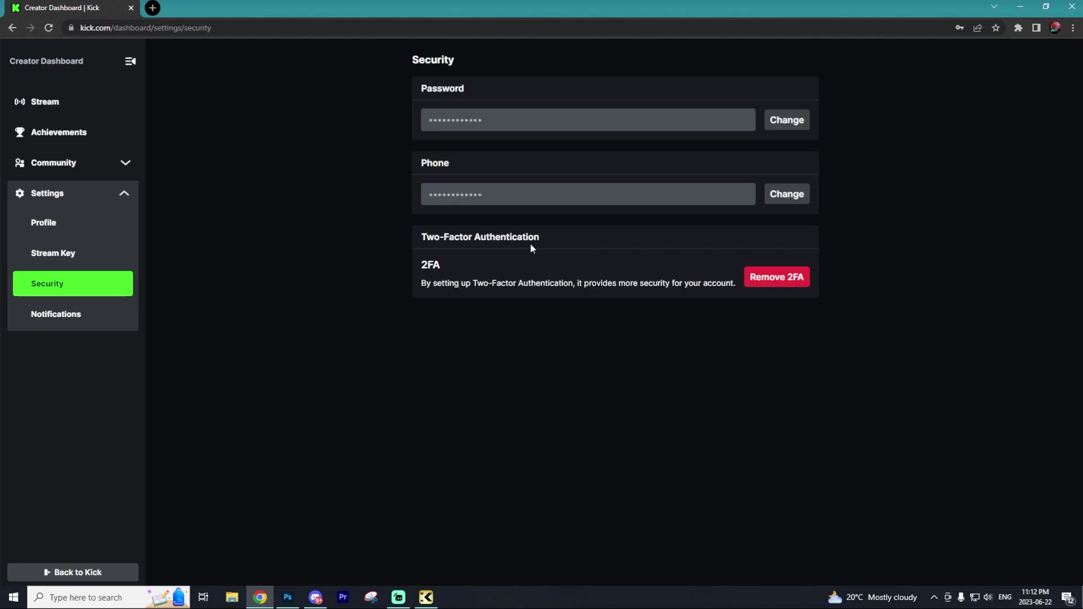
- Go back to Kick's Stream URL and Key settings page
key(alt+Left)
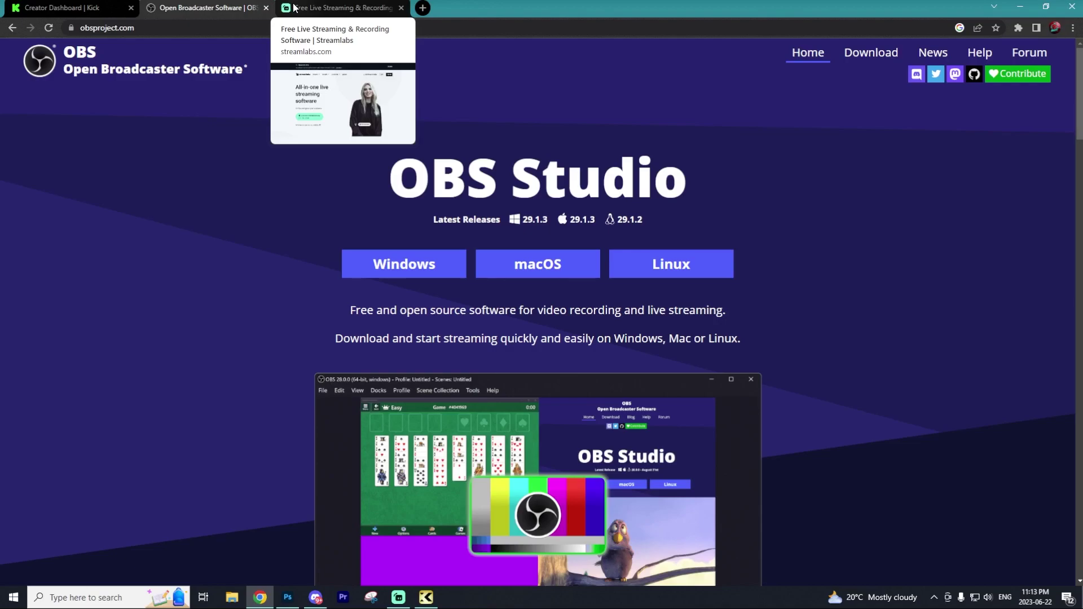
- Switch to the Streamlabs website tab in Chrome
click(299, 7)
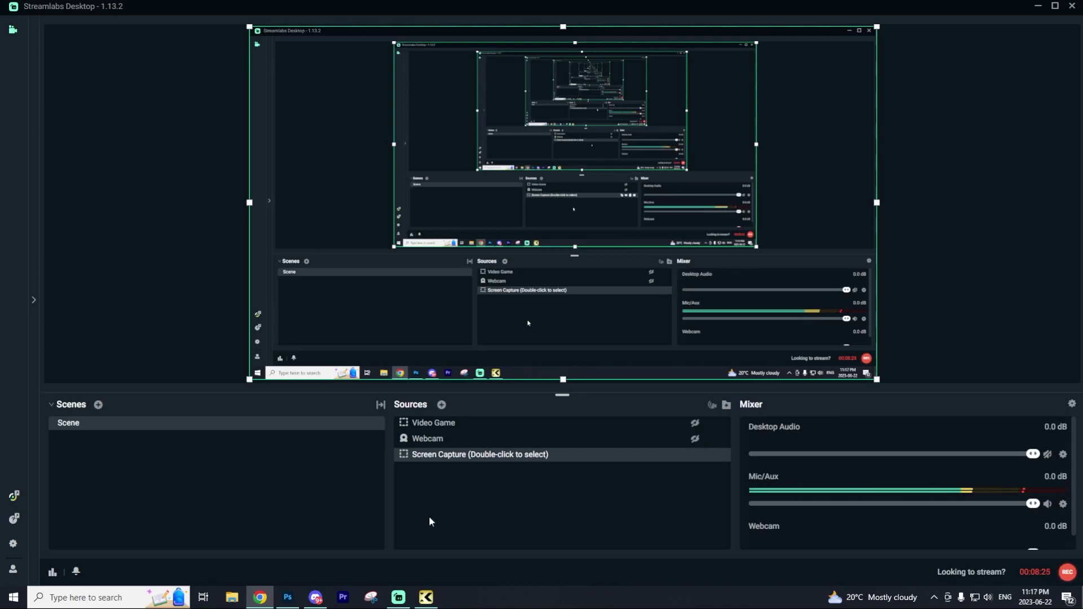
- Open Streamlabs Settings > Video and inspect the 1920x1080 resolution's downscale filter options
click(14, 545)
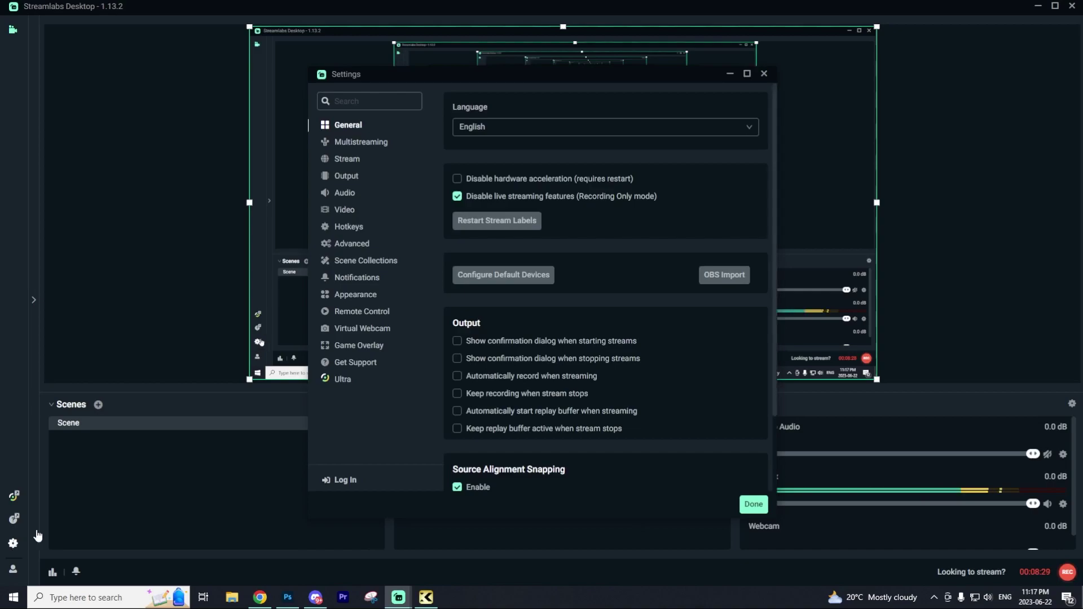
click(342, 212)
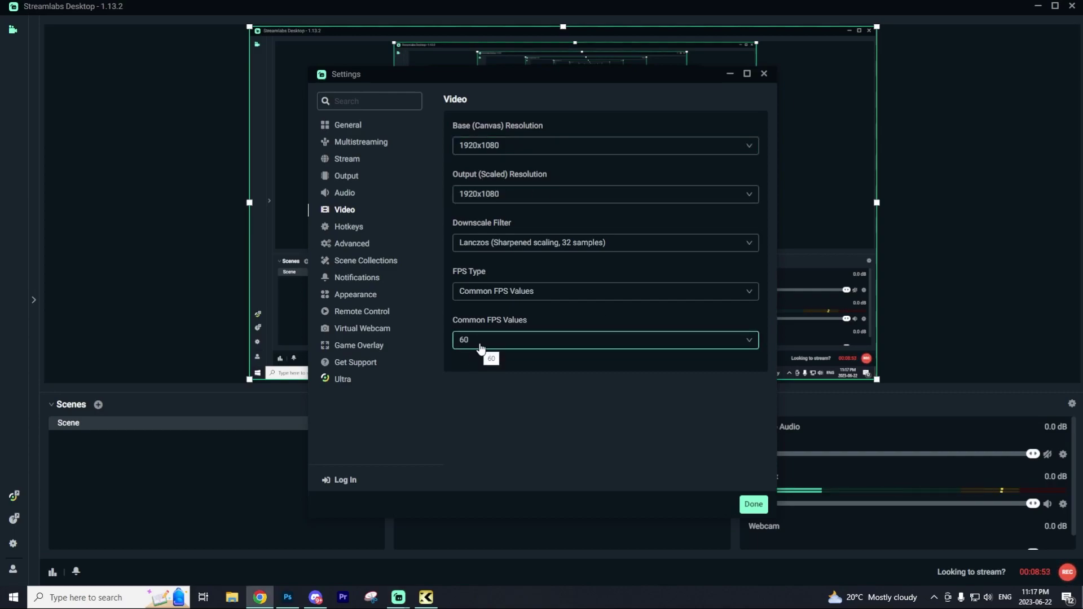
click(586, 242)
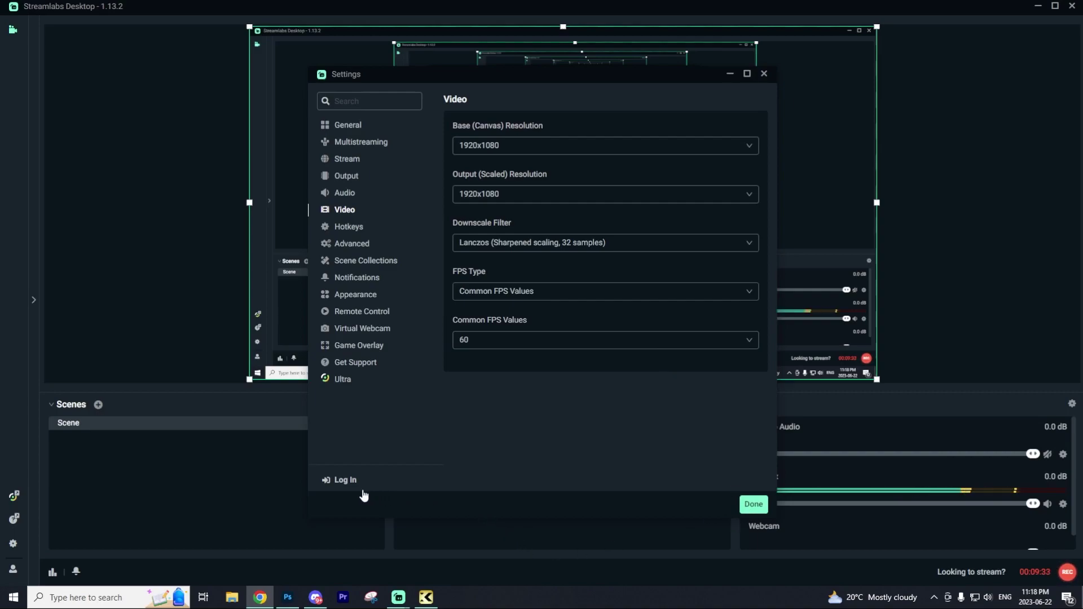
- Start the platform log-in, browse other platforms, then skip signing in
click(345, 484)
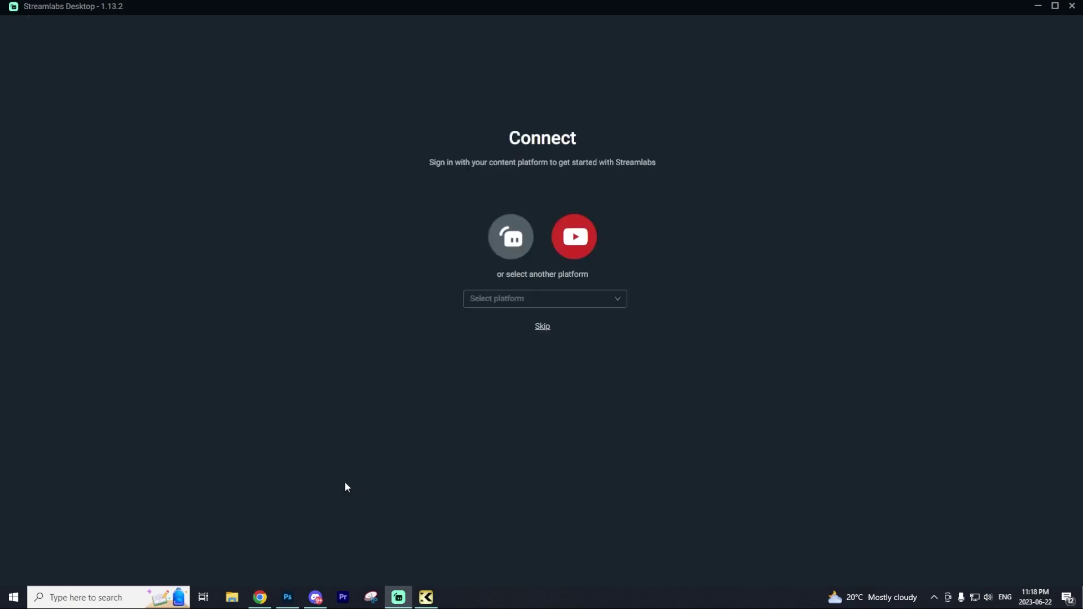
click(530, 301)
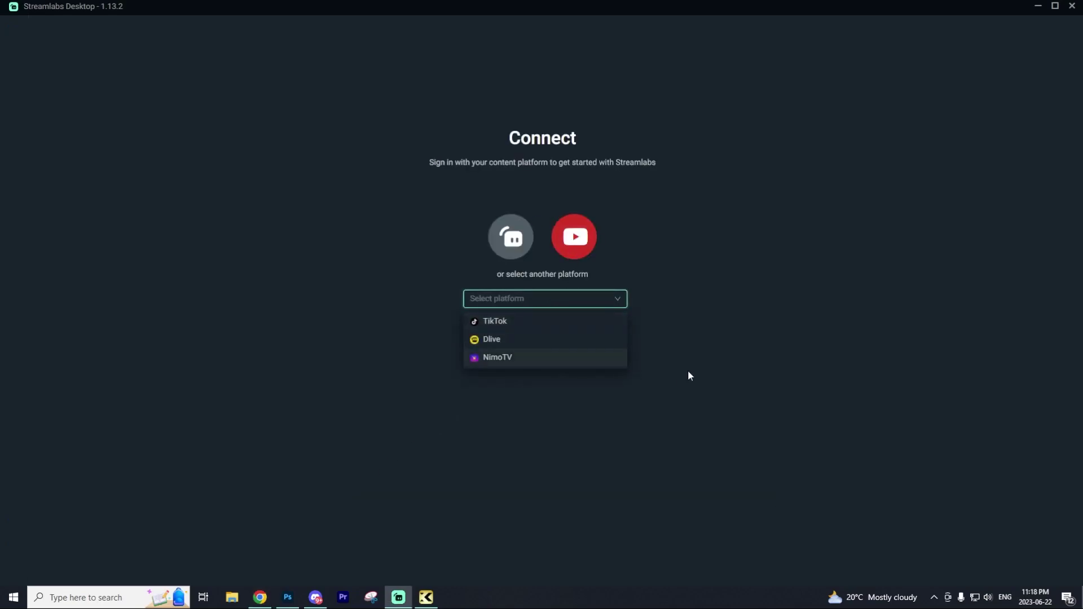
click(774, 327)
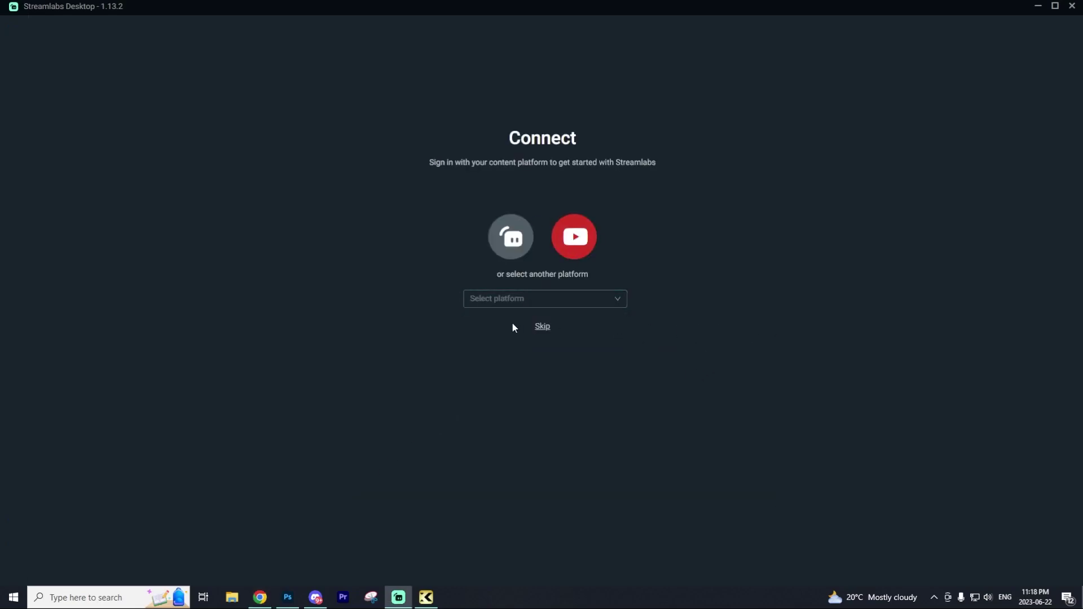
click(539, 328)
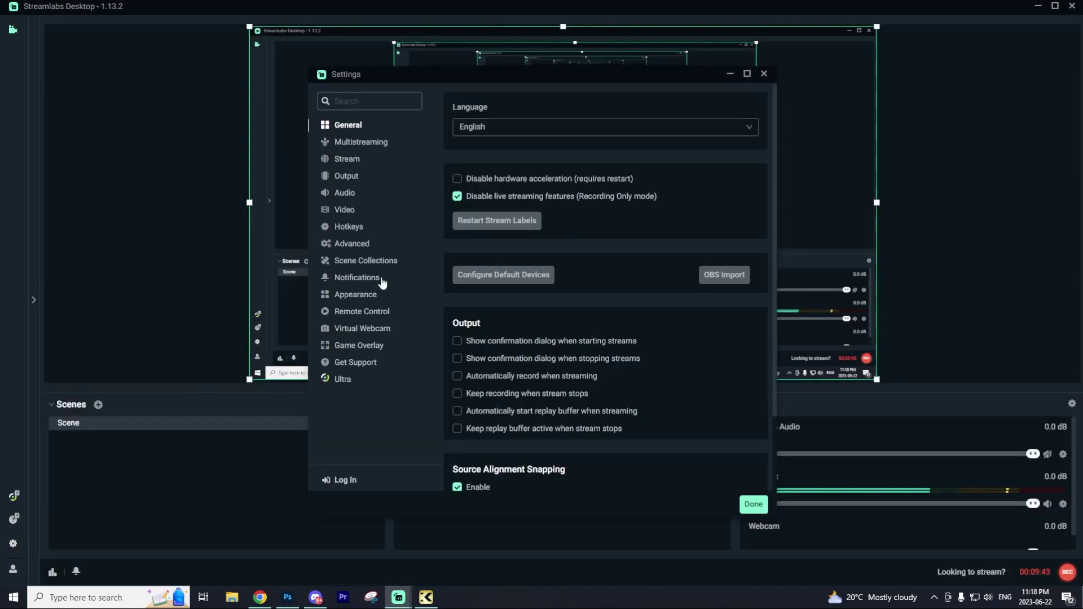
- Set the Stream Type to Custom Streaming Server and focus the URL field
click(347, 159)
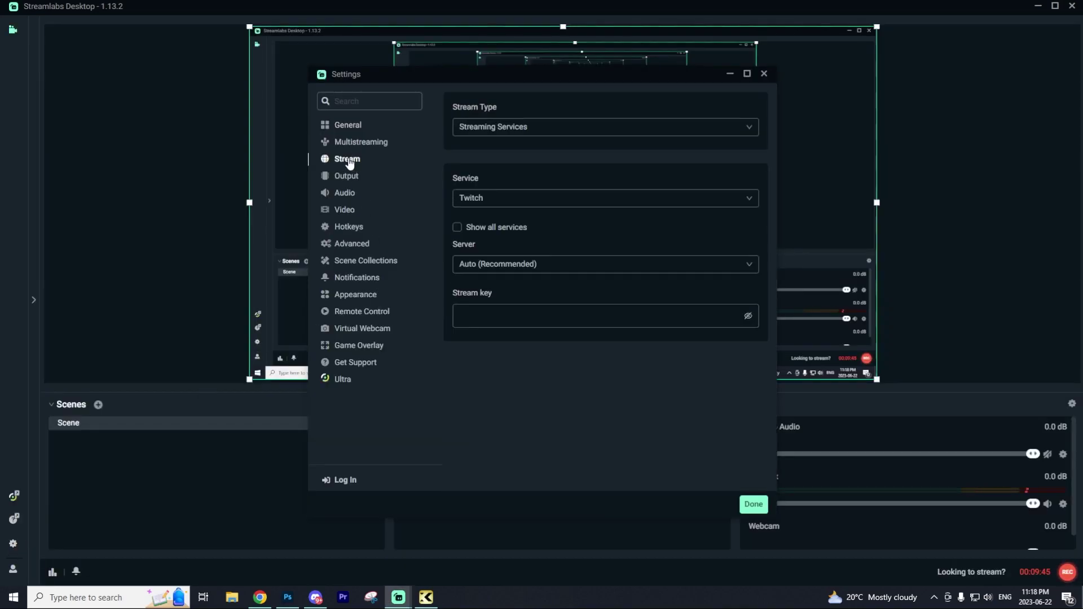
click(527, 132)
click(536, 170)
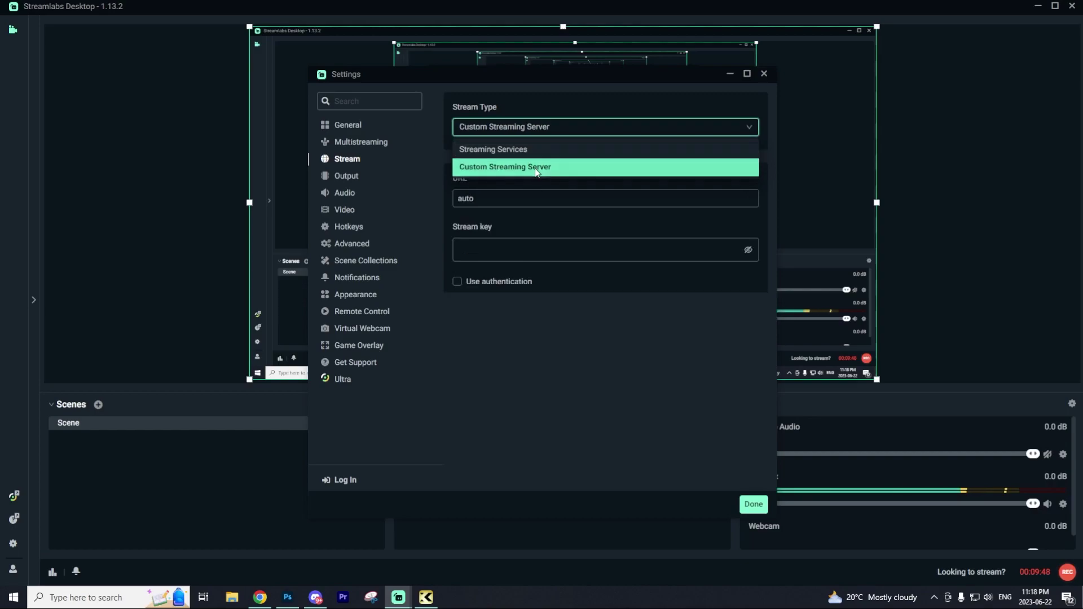
click(530, 199)
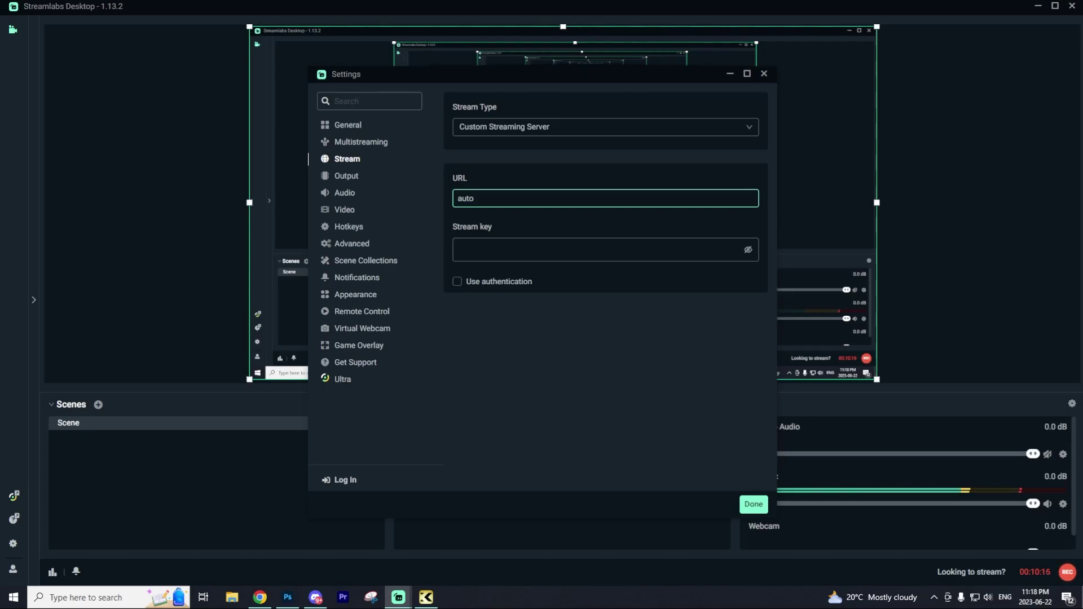
- Navigate from the Creator Dashboard to Kick's Settings > Stream Key and copy the stream key
key(alt+Tab)
click(131, 62)
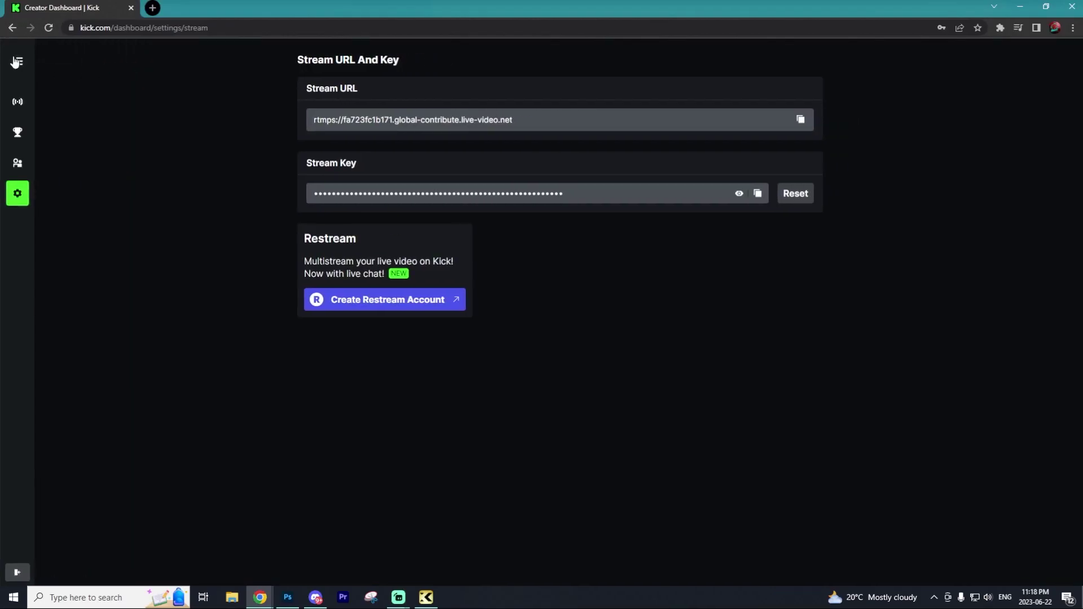
click(17, 572)
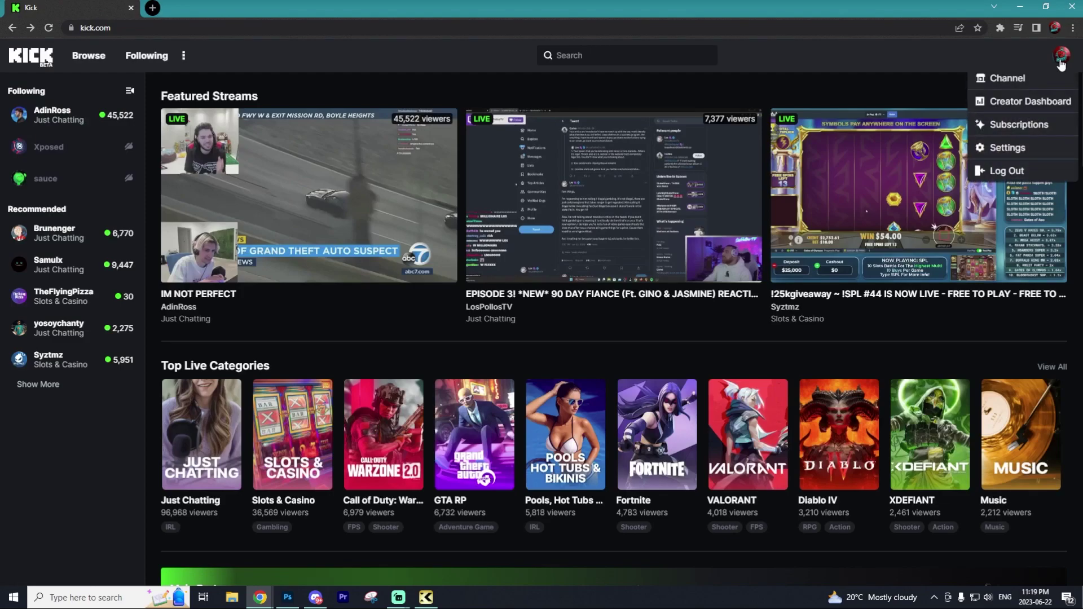
click(1003, 149)
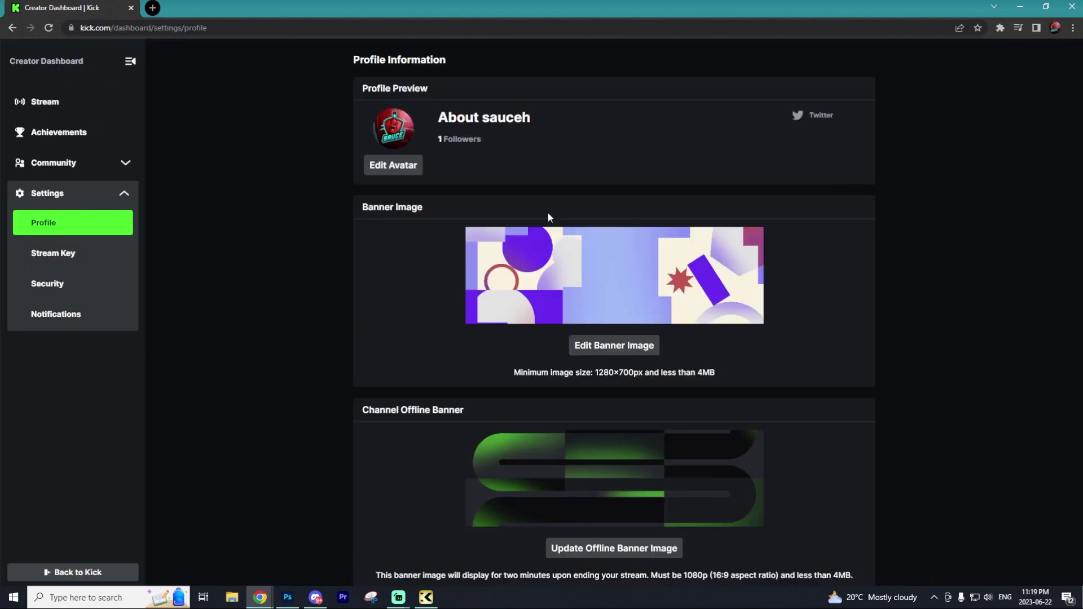
click(49, 257)
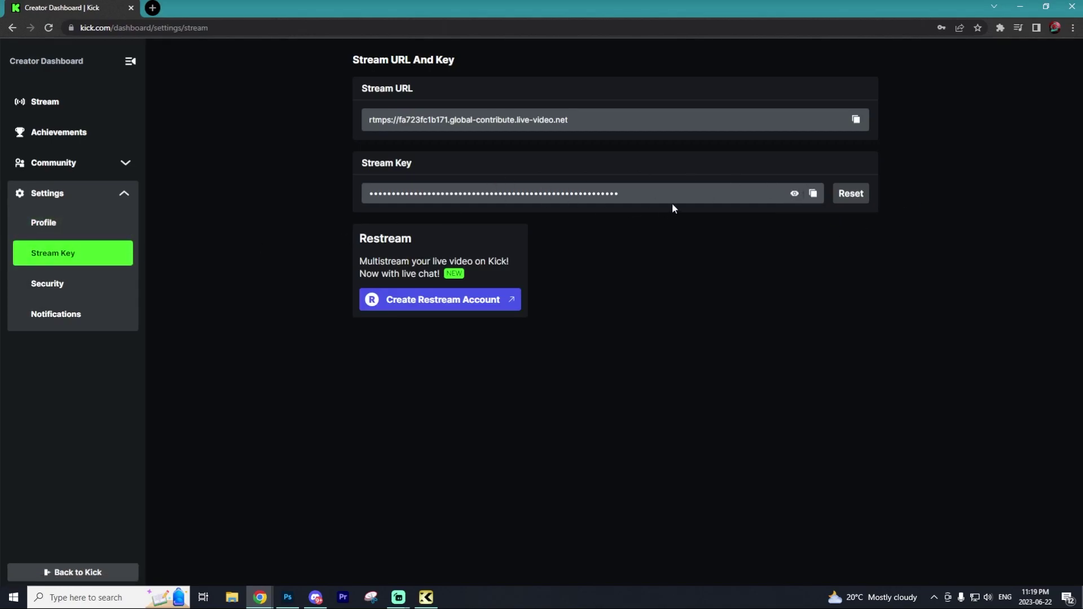
click(813, 194)
- Paste Kick's stream key into the Streamlabs Stream key field
mouse_move(398, 598)
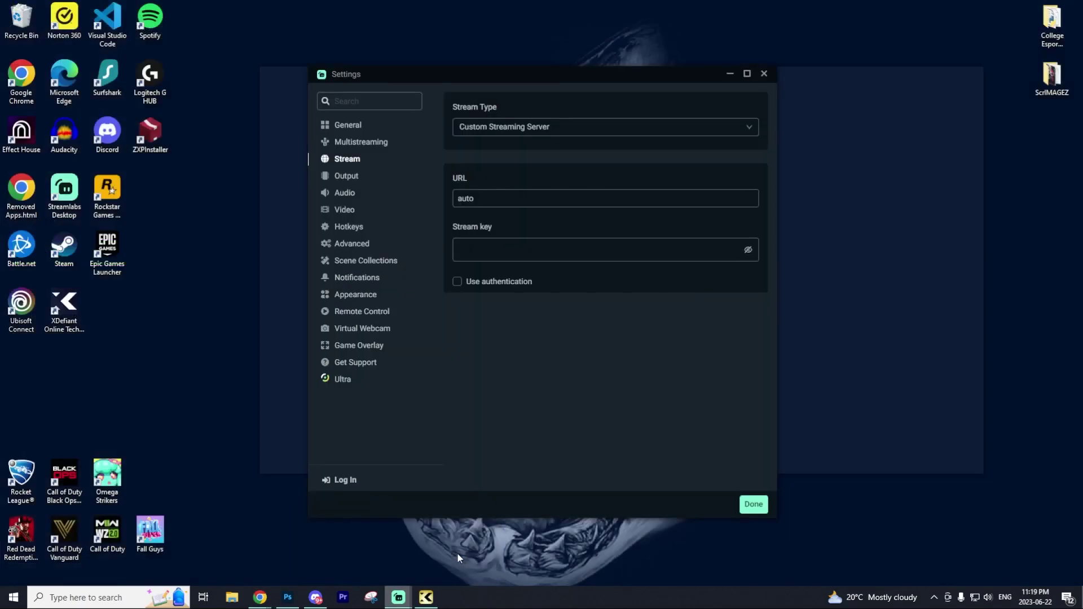
click(457, 553)
right_click(476, 253)
click(493, 276)
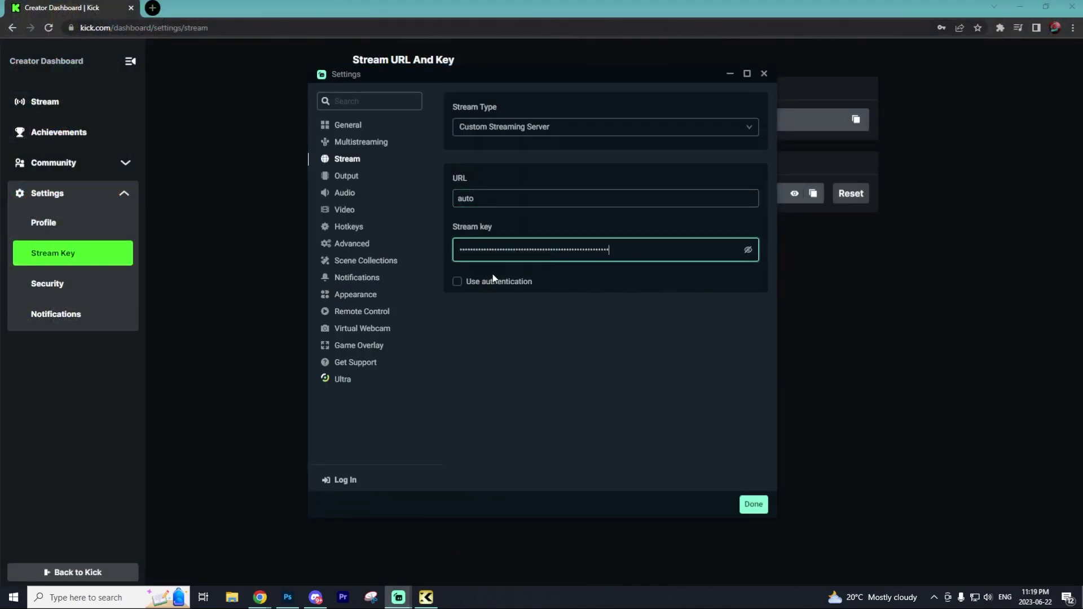
- Copy Kick's rtmps stream URL and paste it over 'auto' in the URL field
click(813, 311)
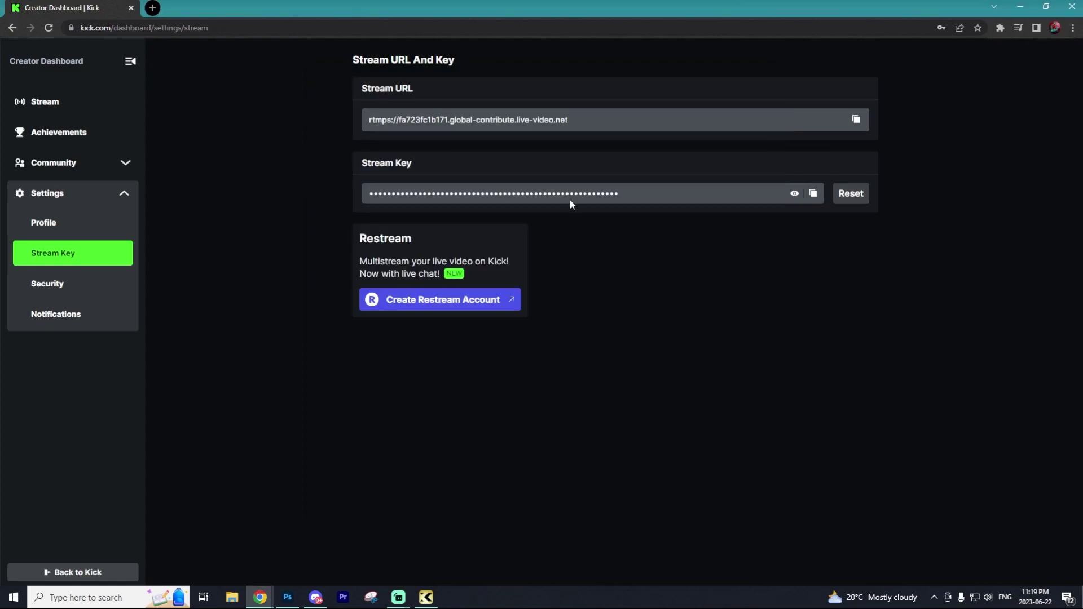
drag(420, 92, 361, 91)
click(856, 121)
mouse_move(398, 596)
click(445, 548)
double_click(465, 198)
right_click(461, 197)
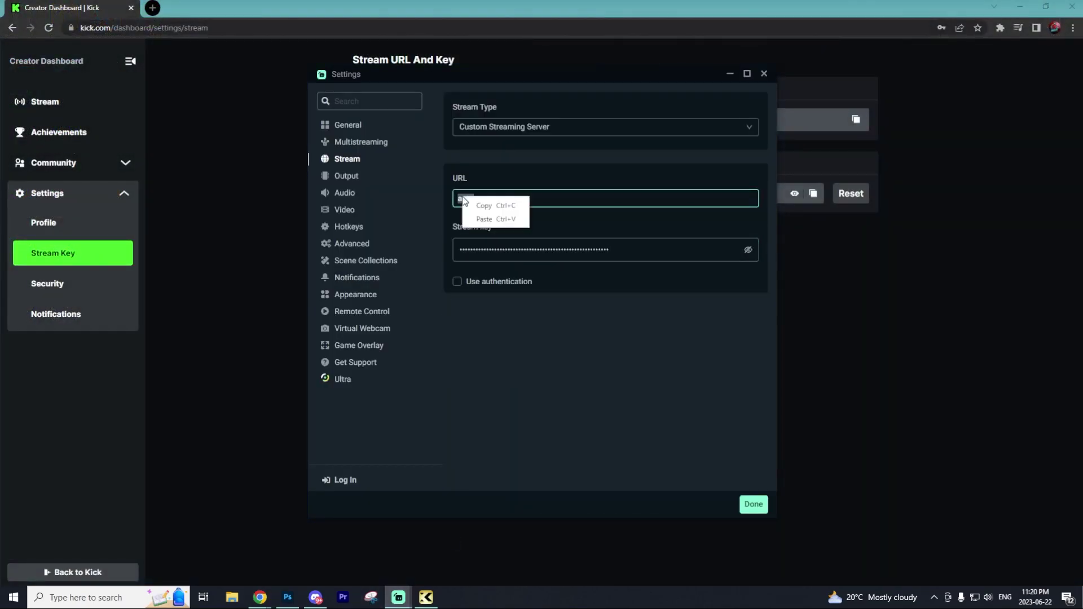
click(484, 216)
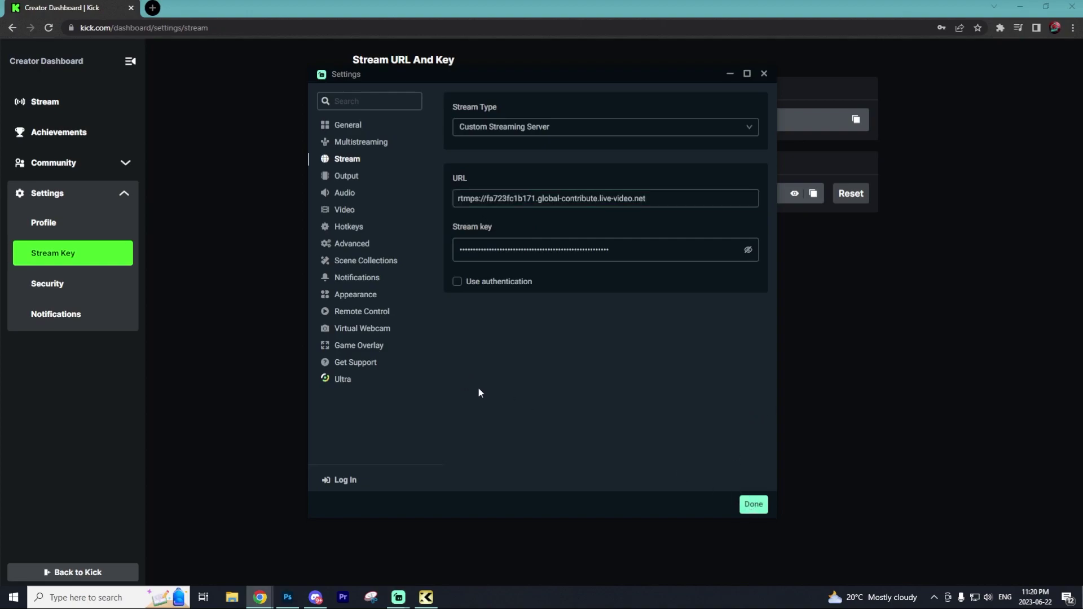
- Try the Use authentication username and password fields, then turn authentication back off
click(456, 281)
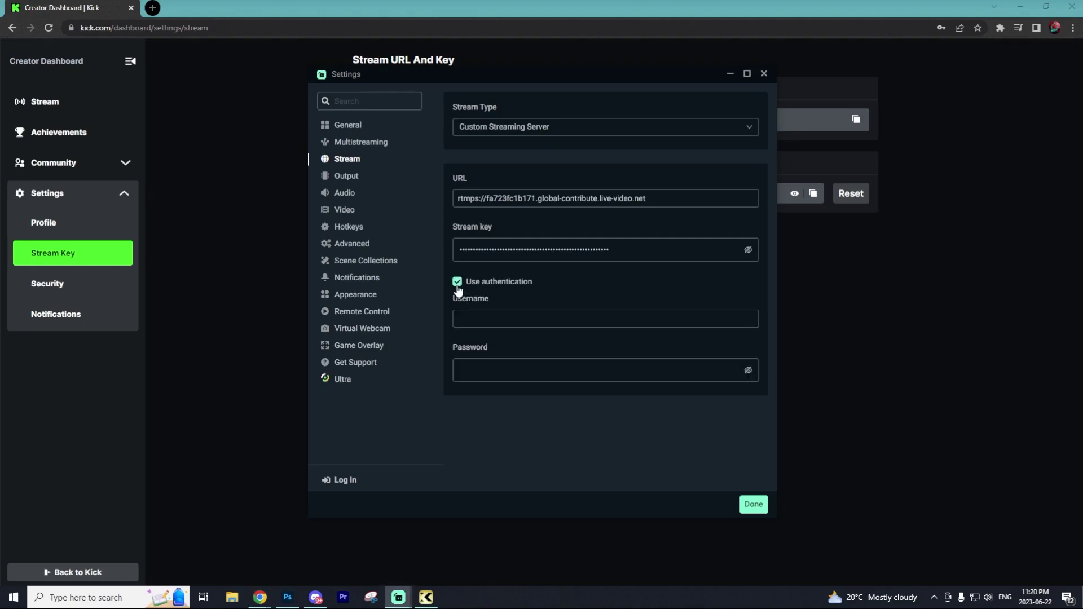
click(482, 323)
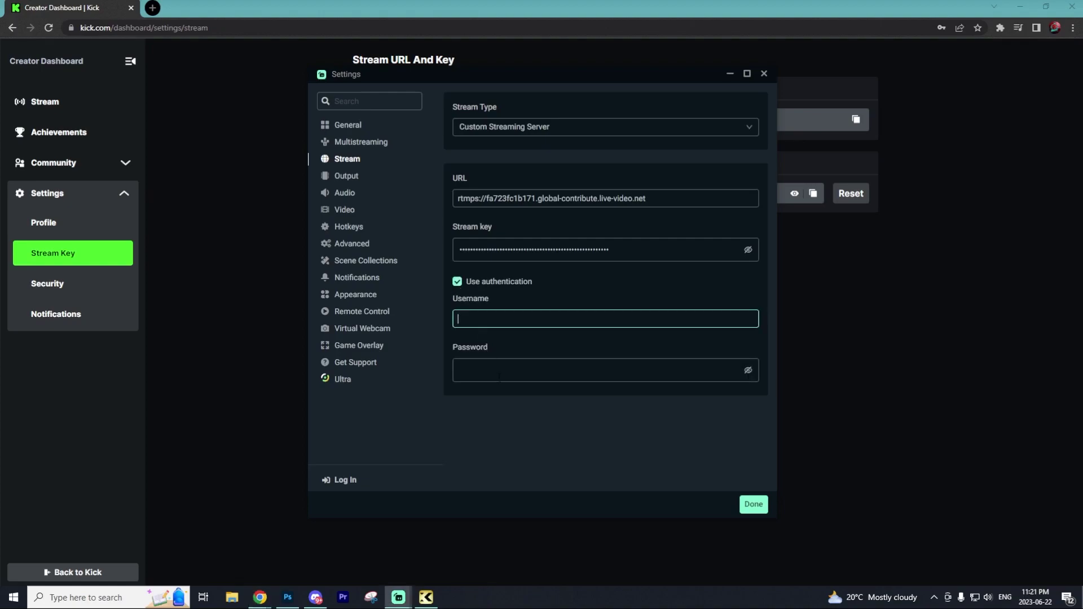
click(501, 373)
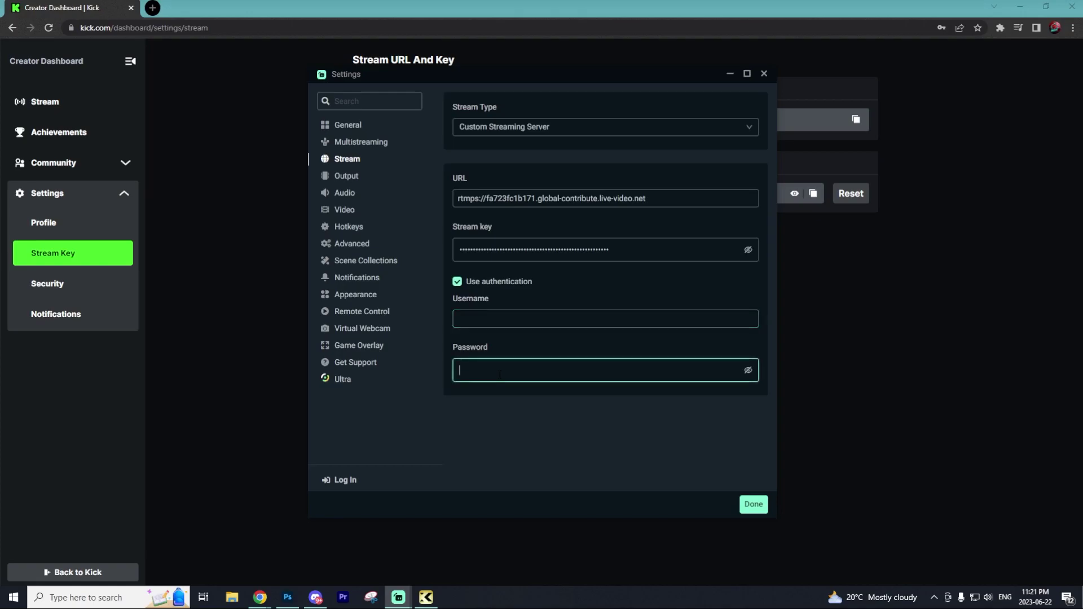
click(457, 282)
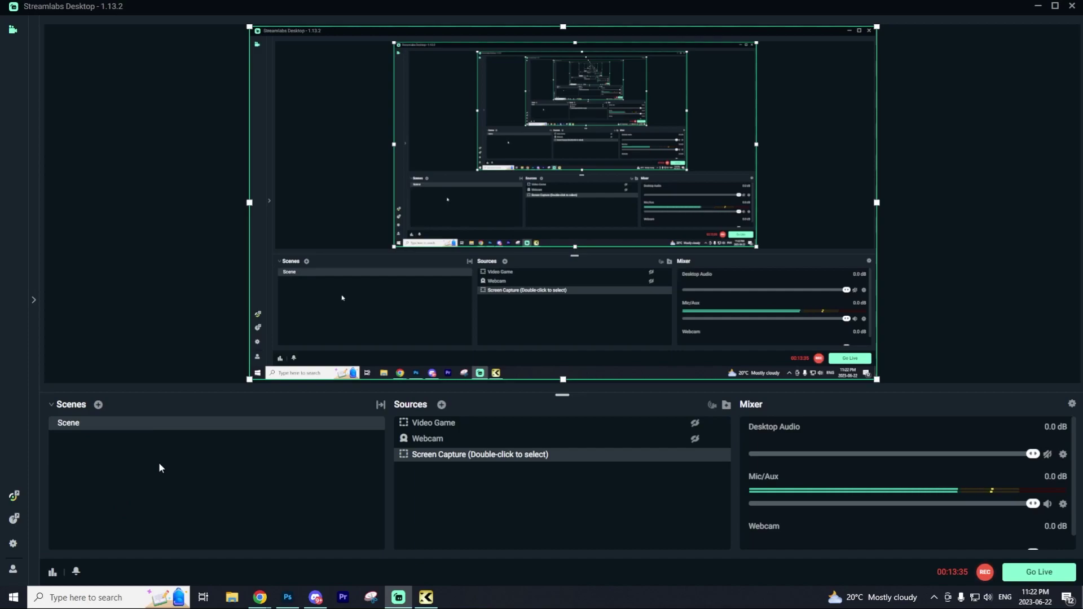
- Create a second scene named 'Tutorial' below the existing Scene
click(98, 404)
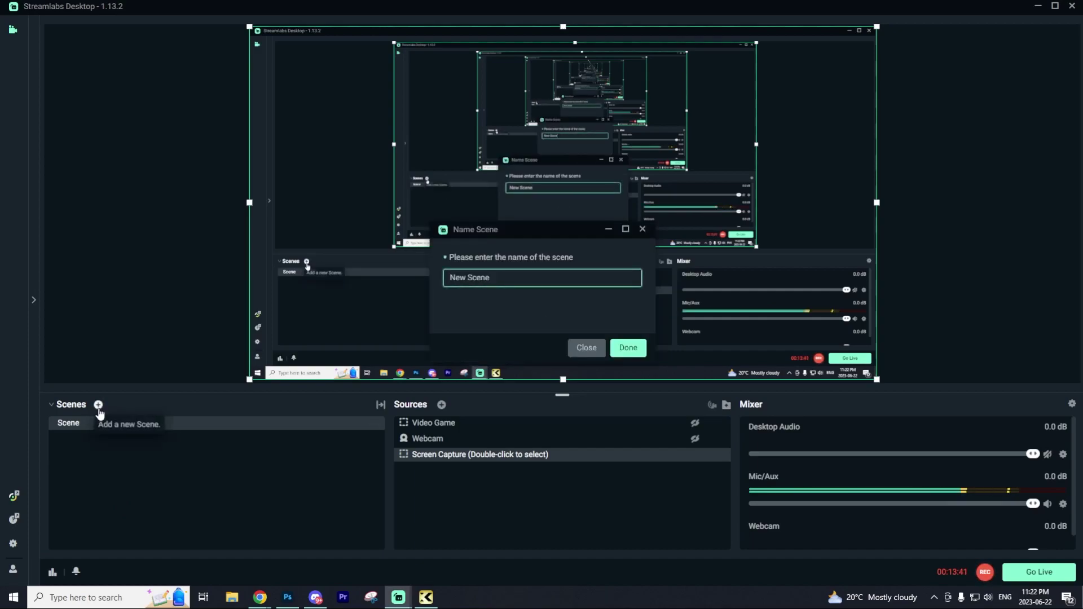
drag(492, 278, 442, 294)
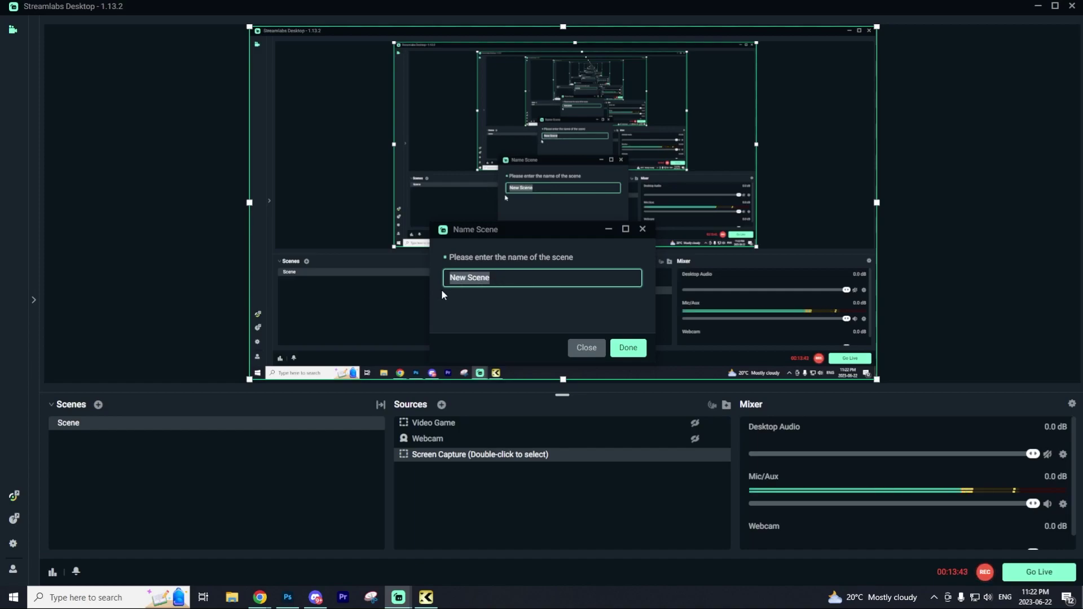
text(Tutorial)
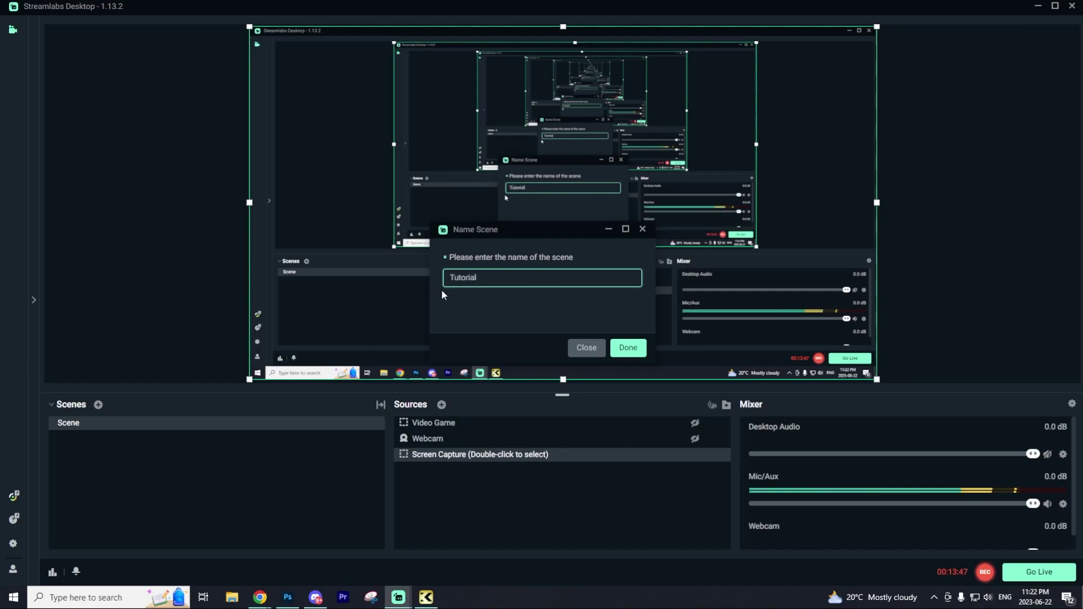
key(Return)
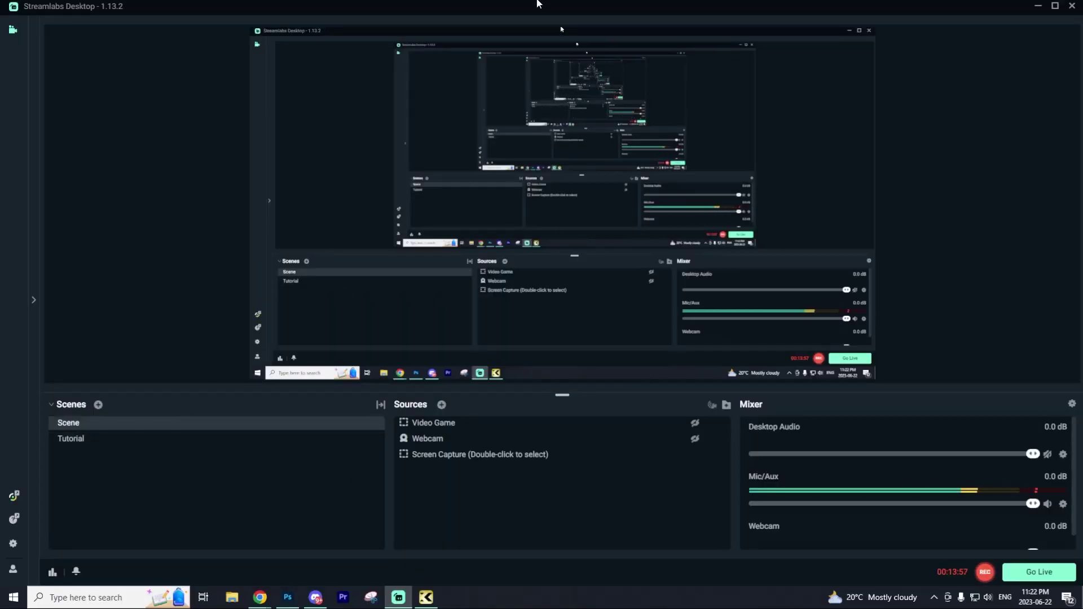
- Add a new Screen Capture source named 'Video Game Tutorial' to the scene
click(603, 283)
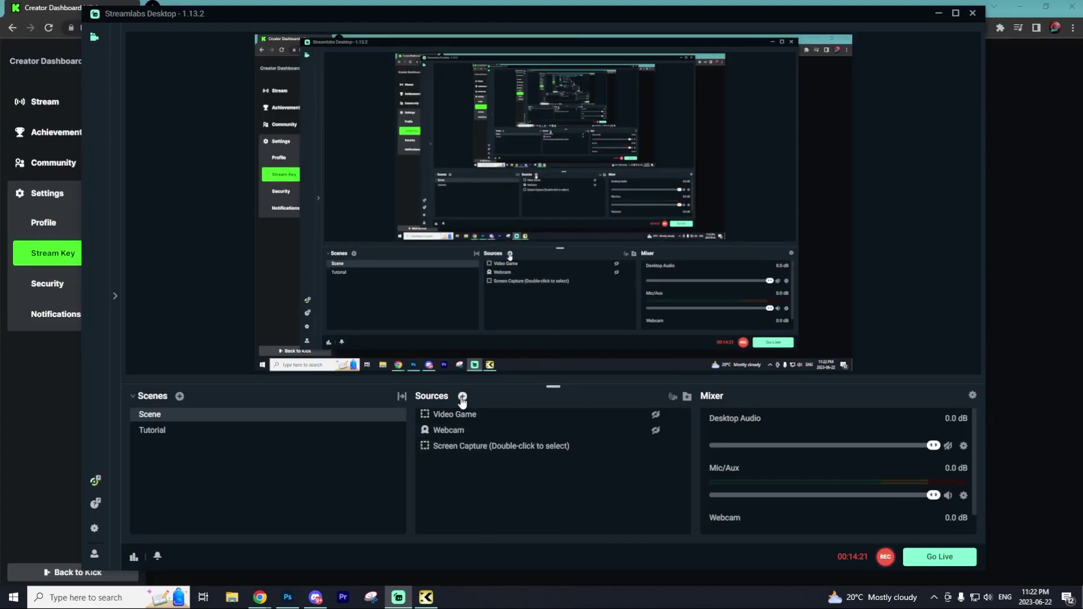
click(462, 396)
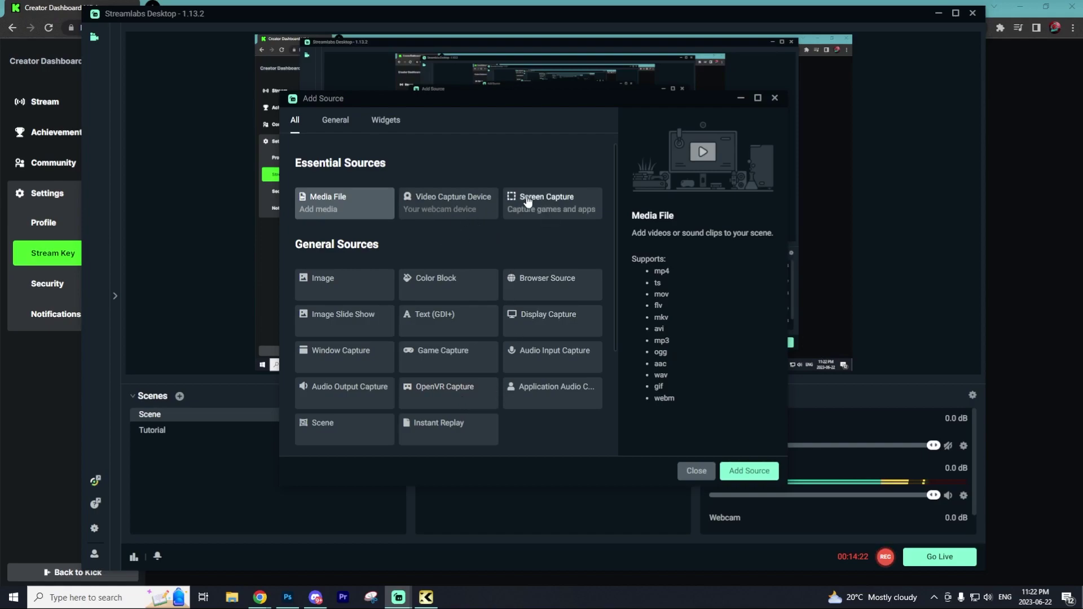
click(550, 214)
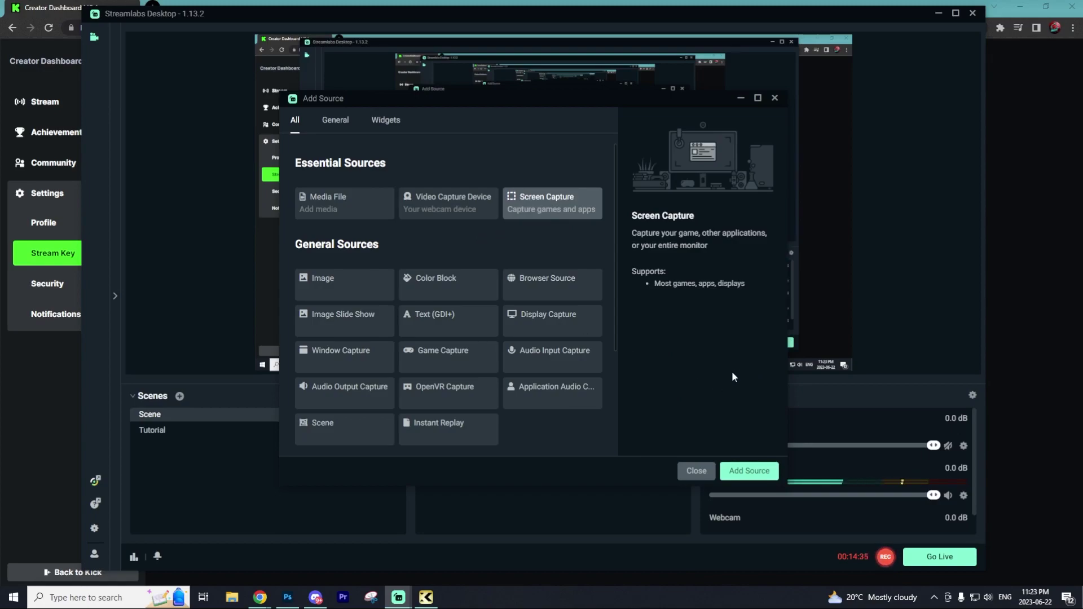
click(743, 474)
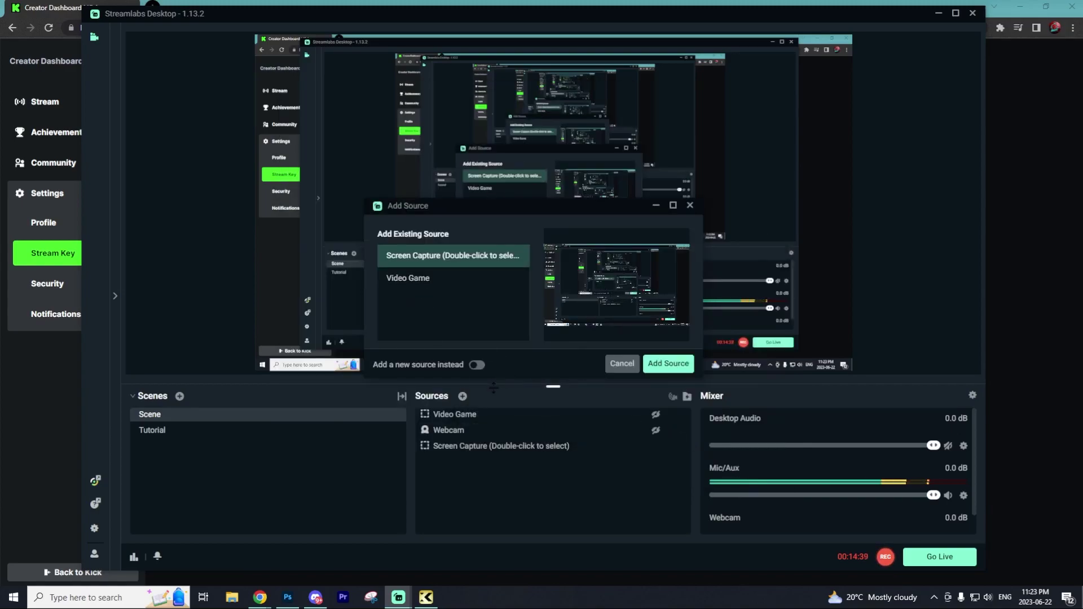
click(477, 365)
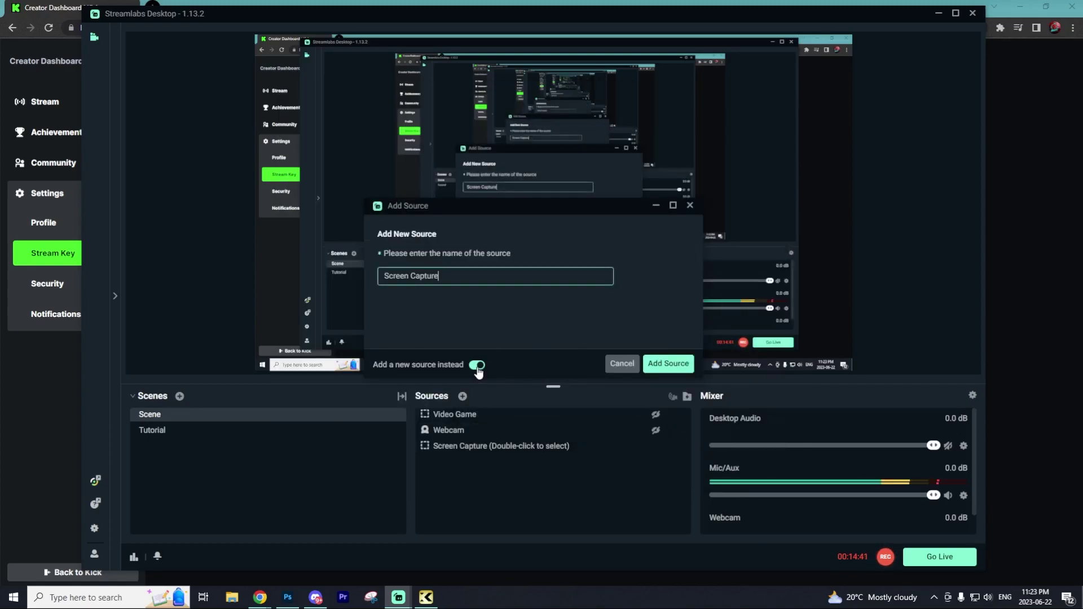
drag(440, 278, 366, 282)
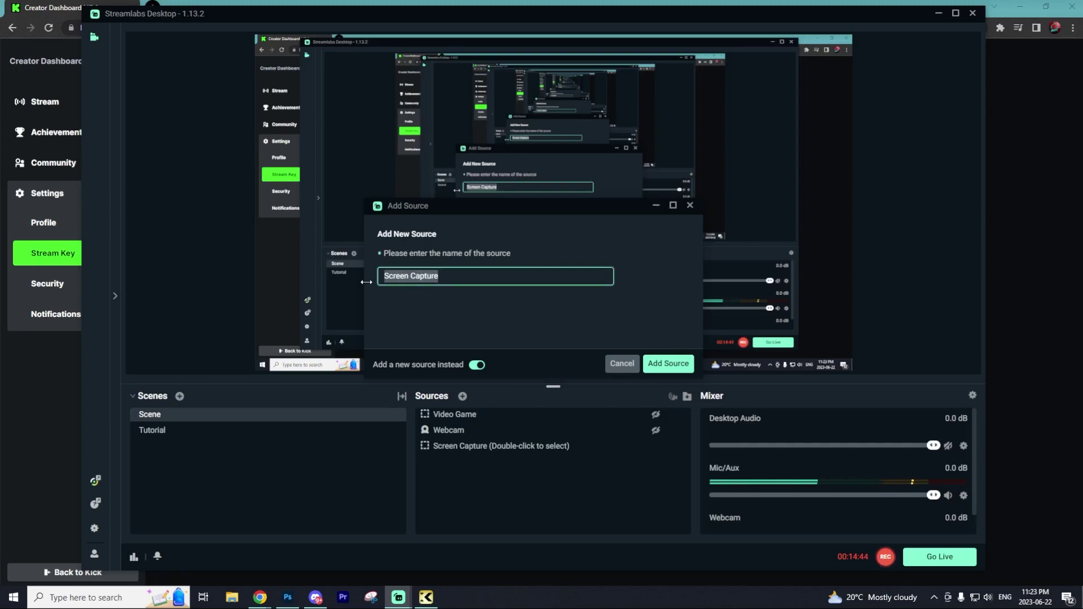
text(Video Game Tut)
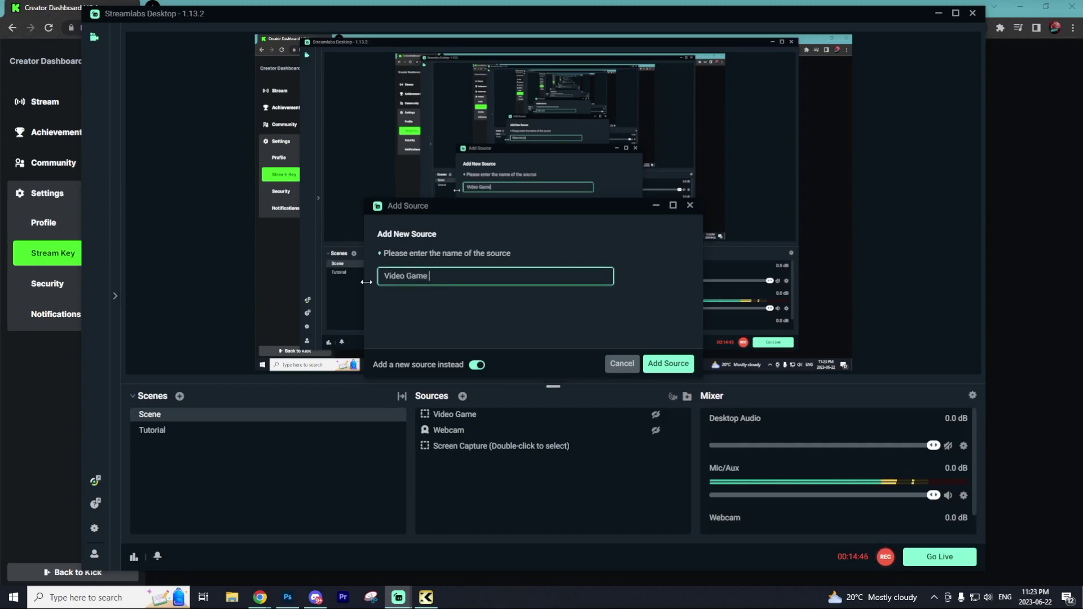
text(orial)
click(668, 363)
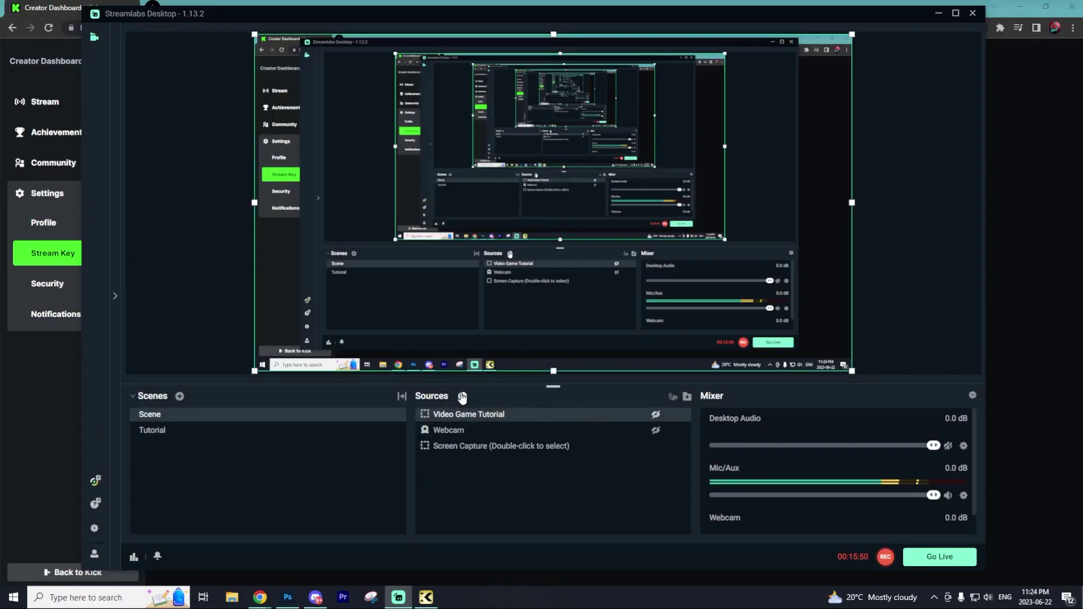
- Look at the Webcam capture source type, then leave it without adding it
click(459, 394)
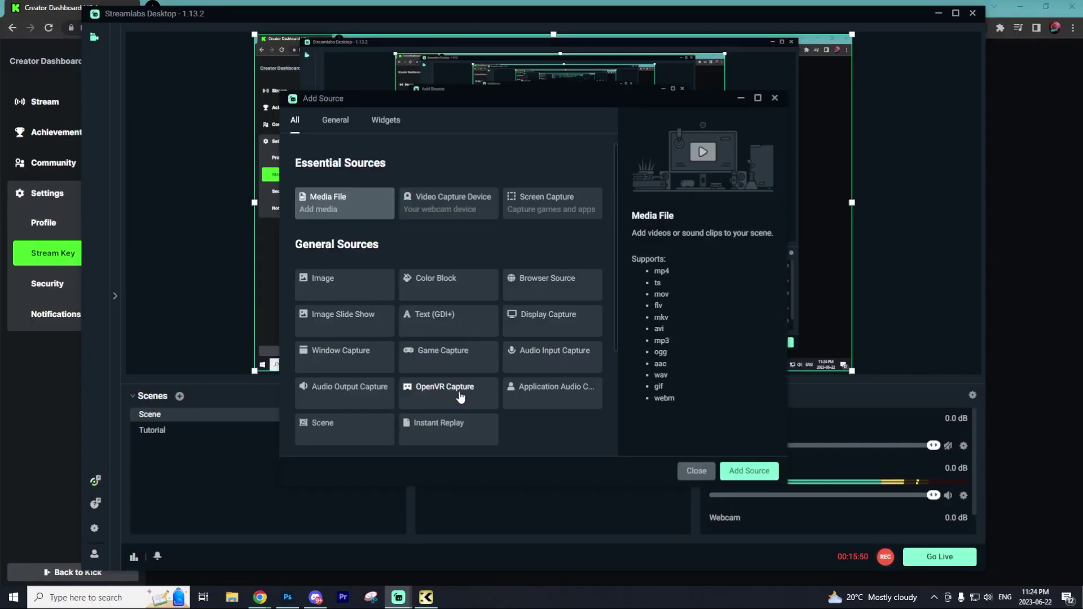
click(443, 203)
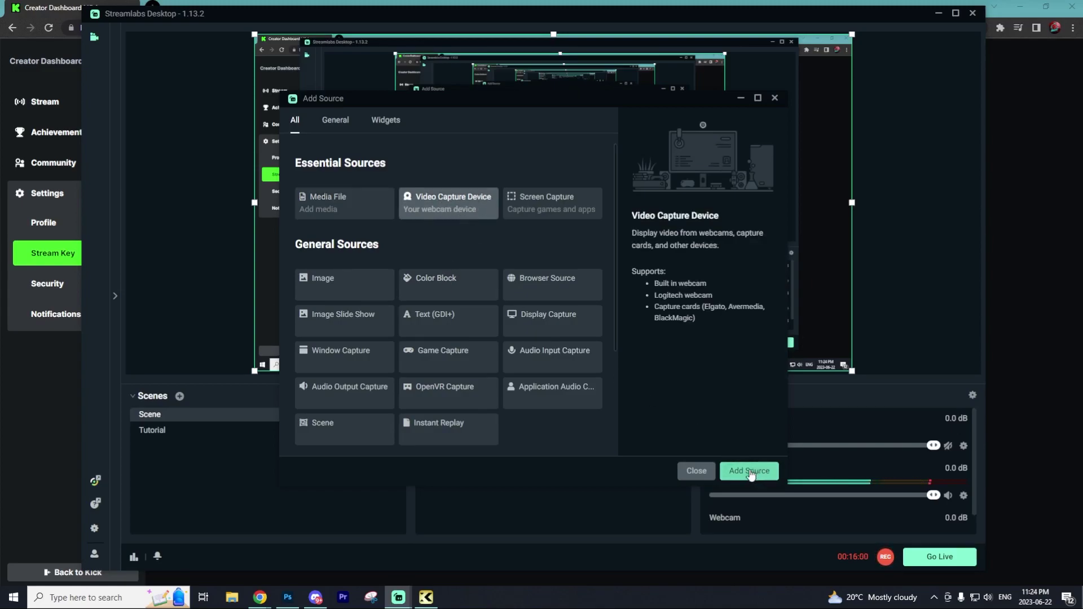
click(696, 471)
click(631, 391)
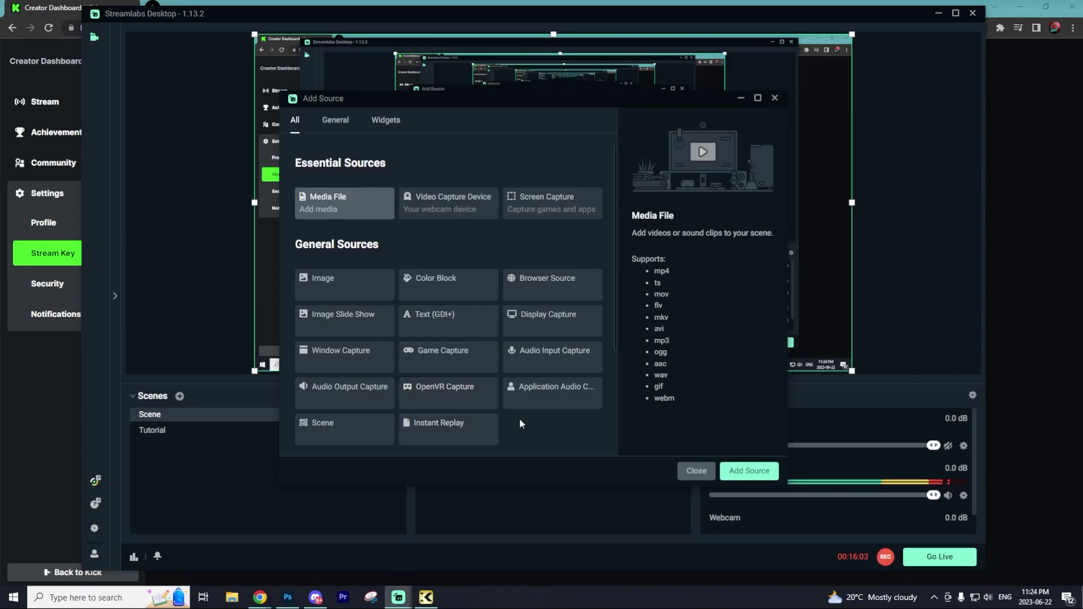
- Add a new Audio Input Capture source named 'MIC2' and review its microphone device choices
double_click(552, 362)
text(MIC2)
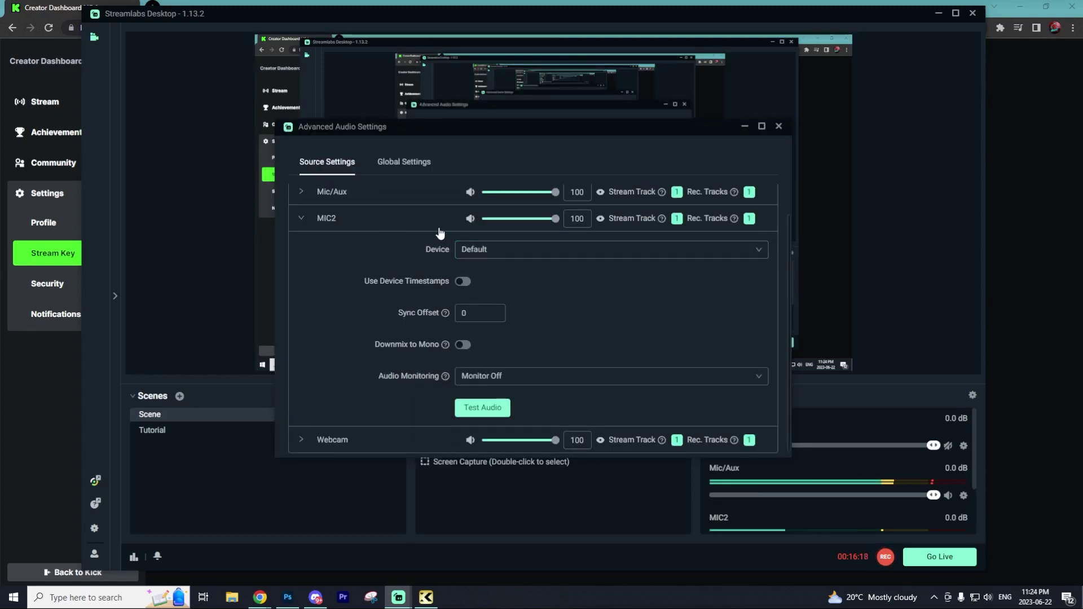
scroll(558, 261, up, 1)
click(540, 284)
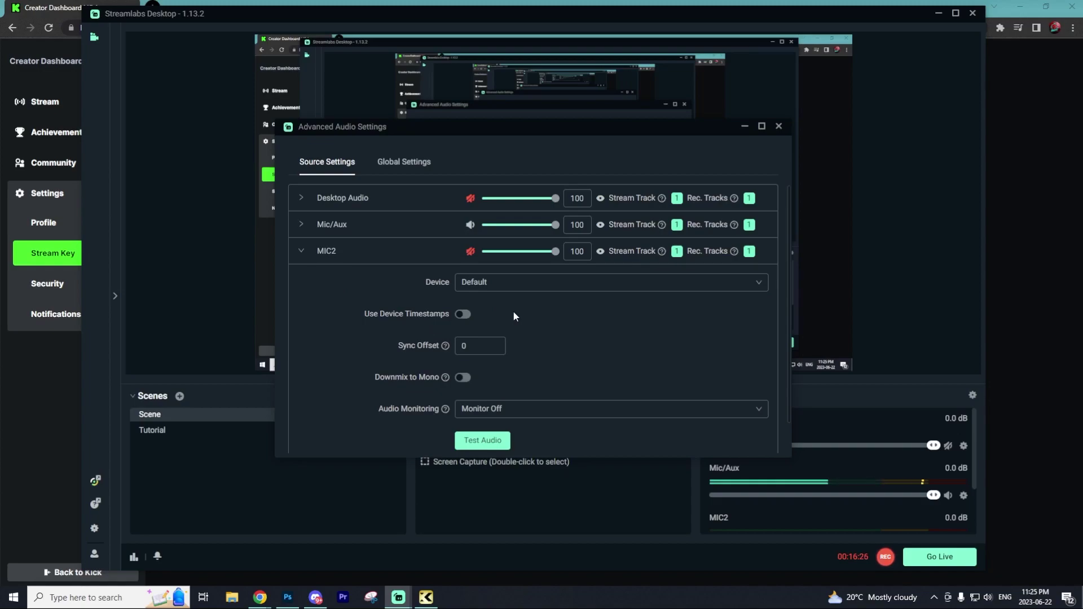
click(507, 282)
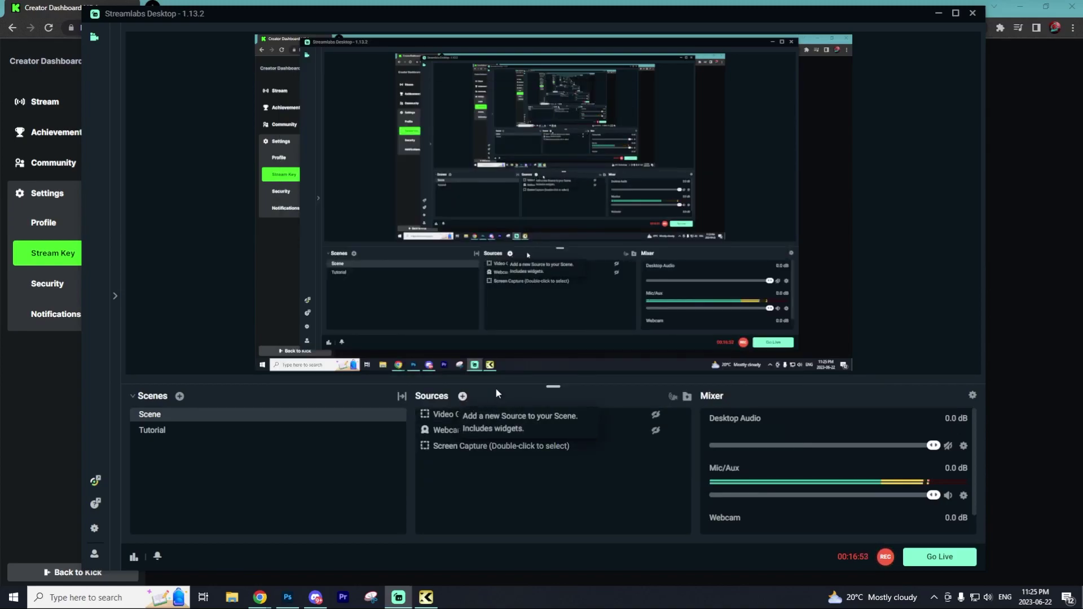
scroll(857, 468, down, 1)
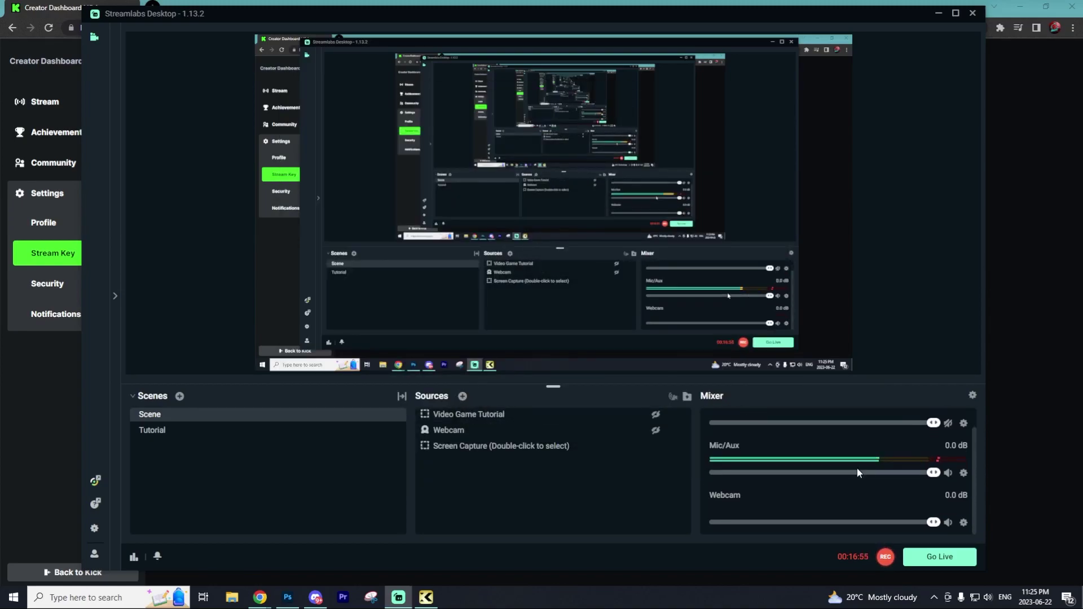
scroll(818, 460, up, 1)
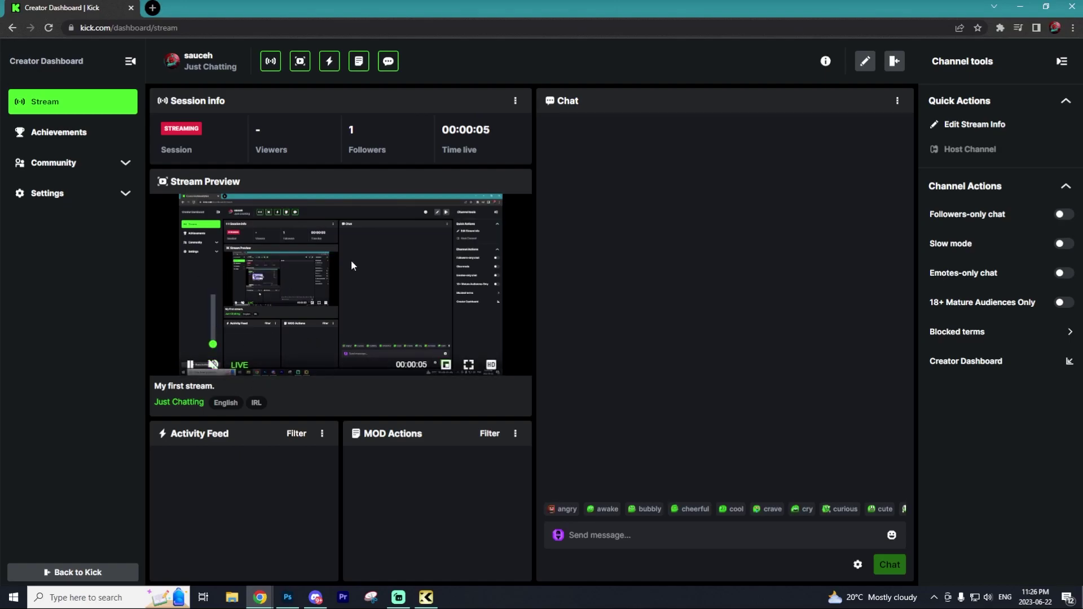
- Check the stream preview full screen and the Blocked terms list, then open Edit Stream Info
click(468, 364)
key(Escape)
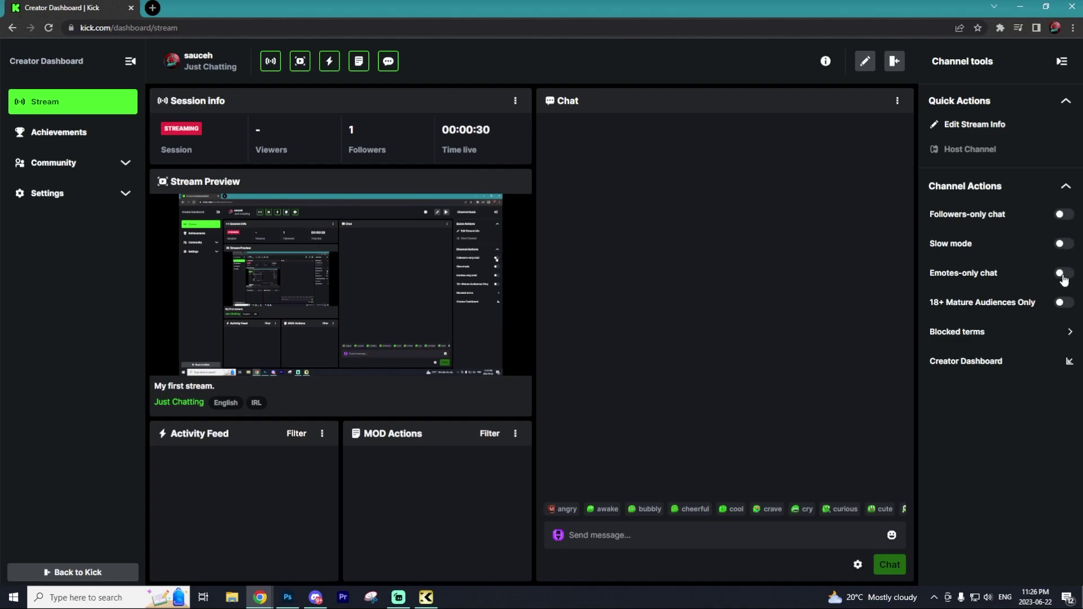
click(1064, 331)
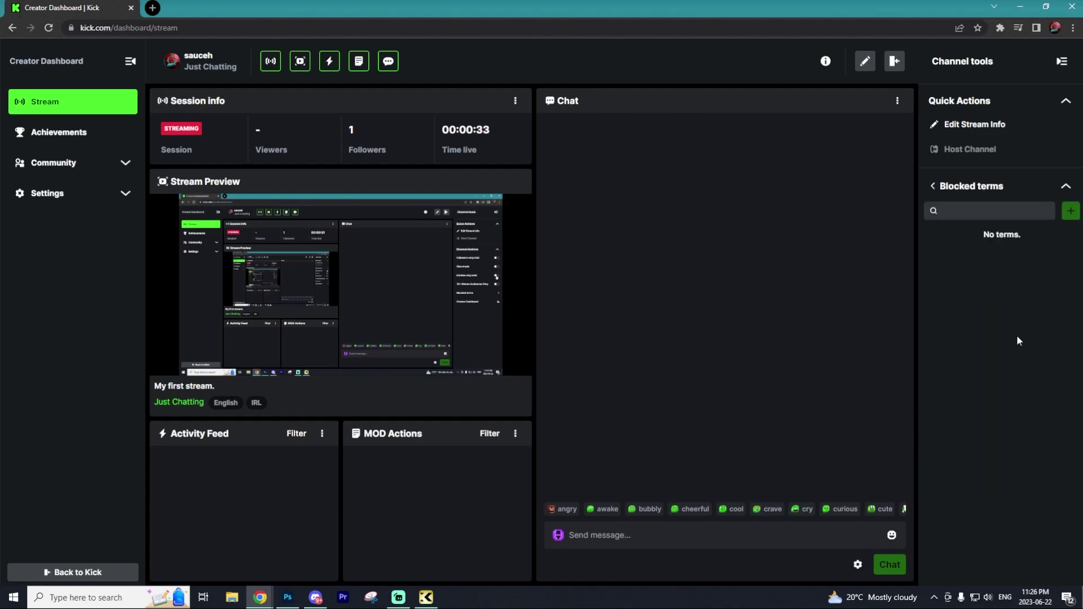
click(1064, 187)
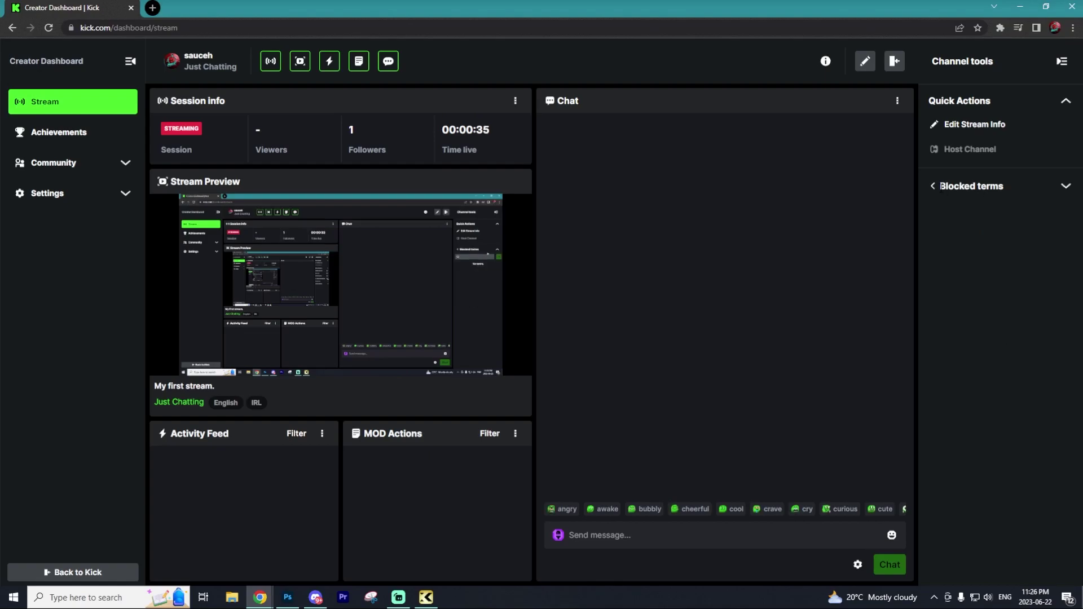
click(959, 125)
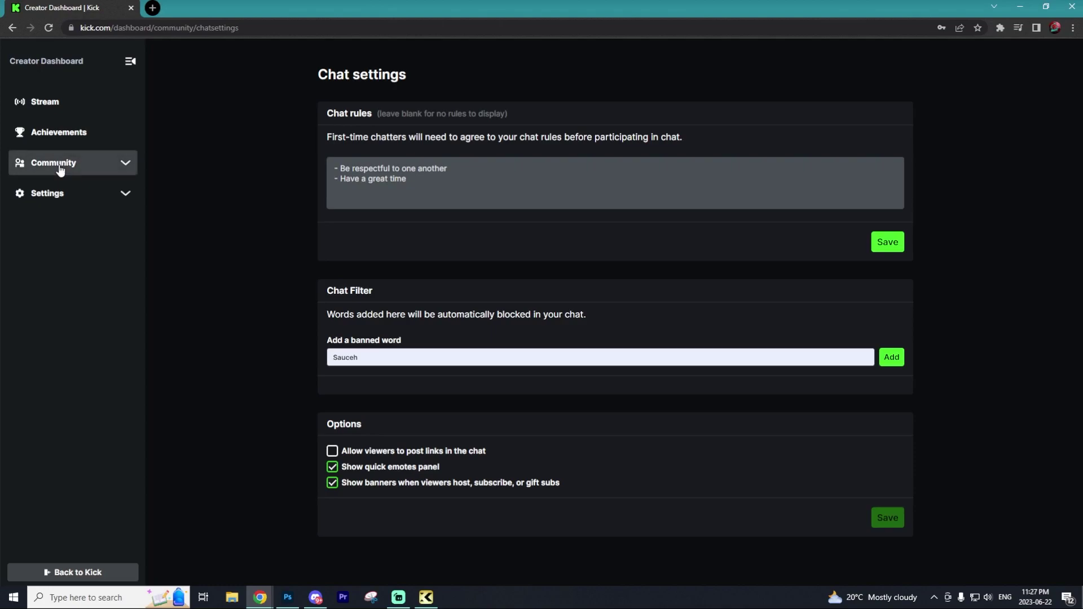
- Expand Community and browse the Moderators, Badges and Emotes pages
click(61, 169)
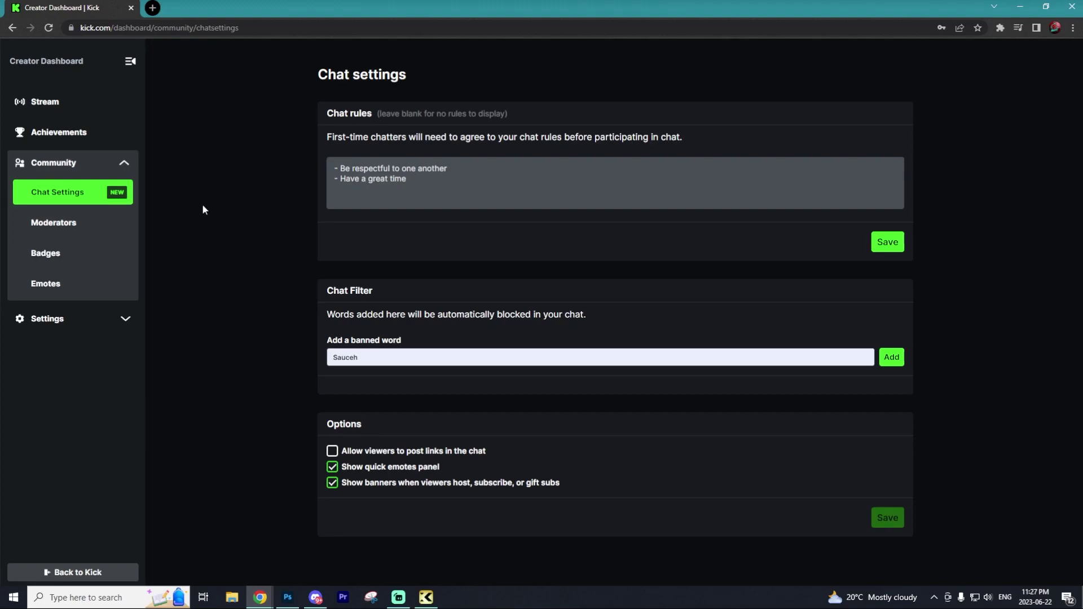
click(66, 225)
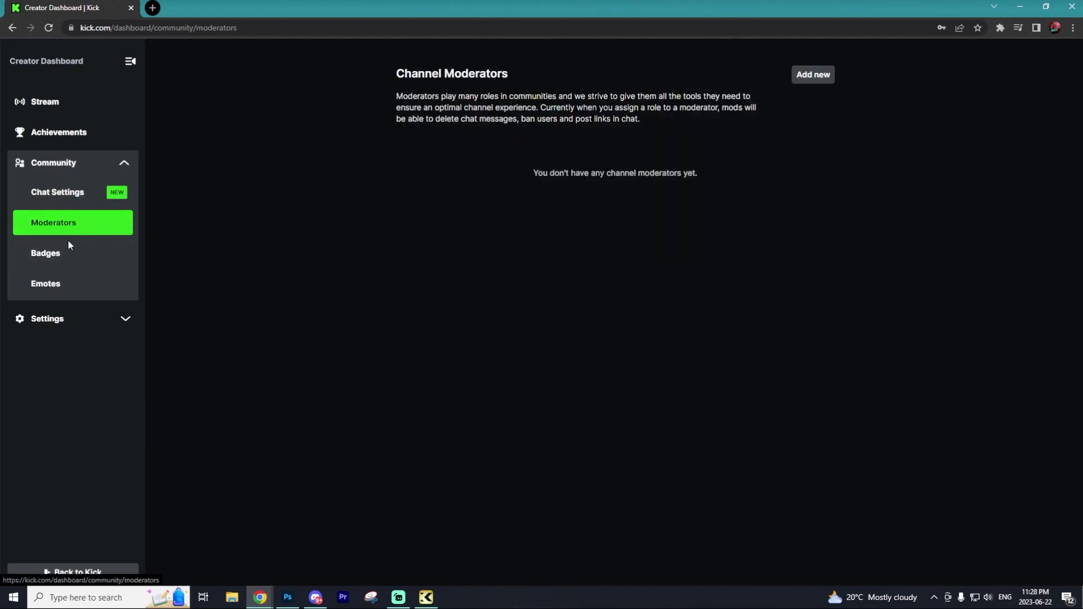
click(65, 260)
click(64, 286)
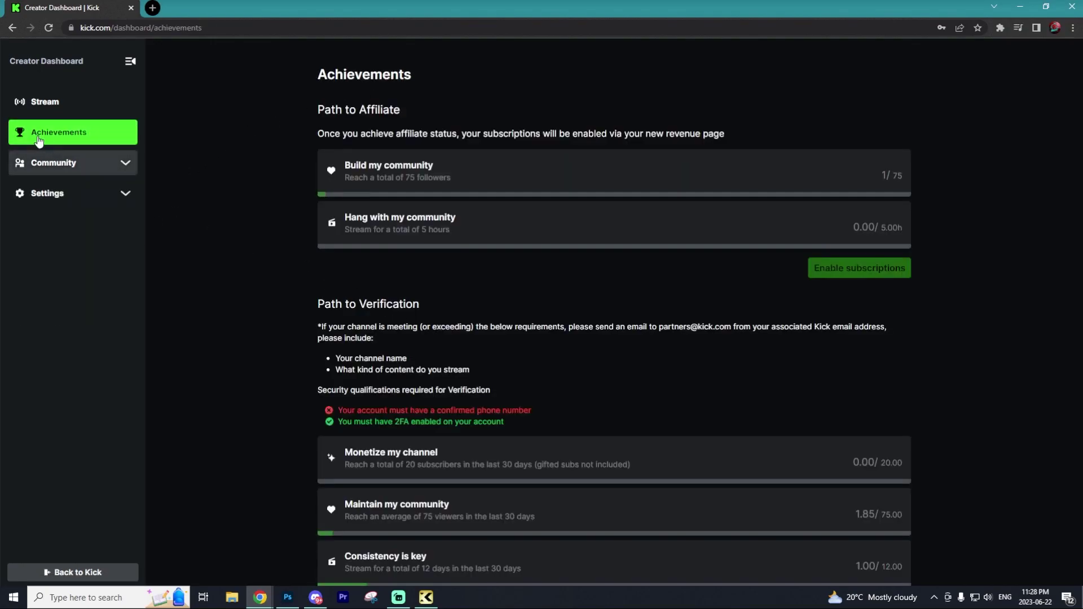
scroll(529, 171, down, 3)
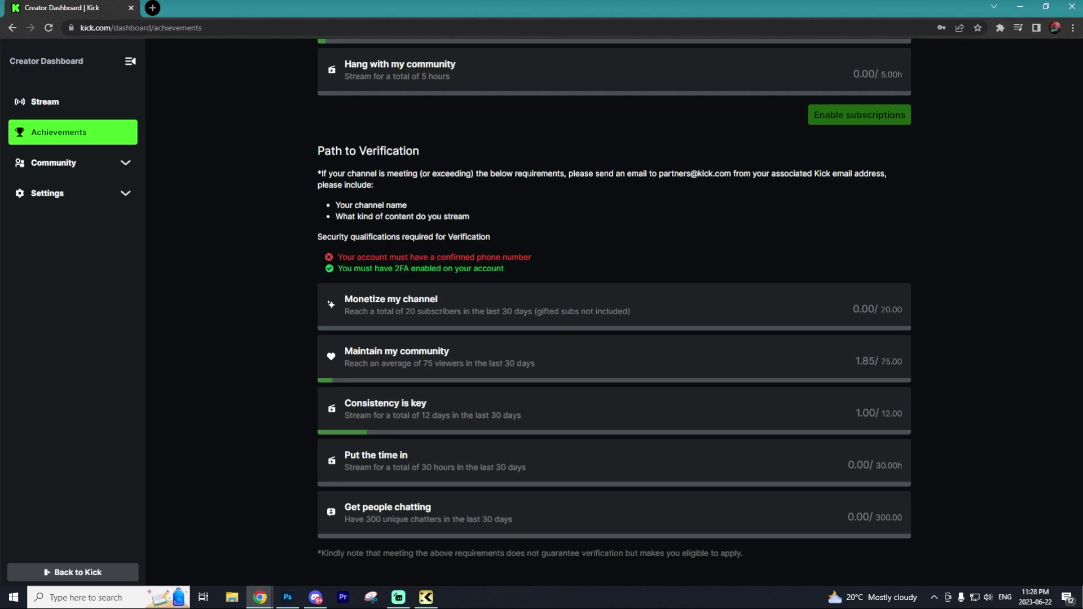
scroll(515, 188, up, 3)
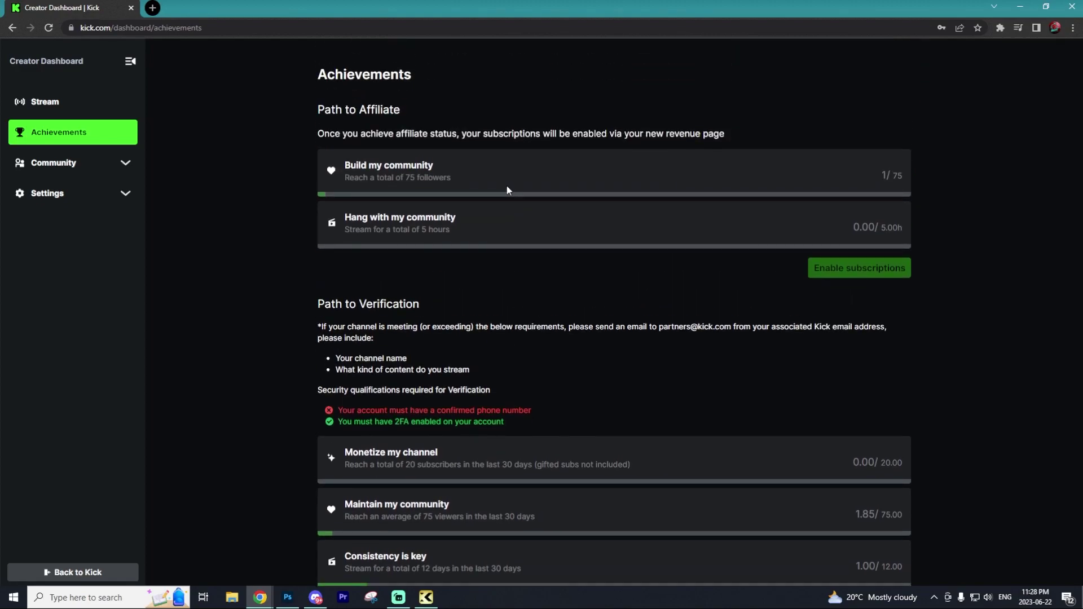
- Switch back to Streamlabs, then scroll through Kick's Browse category grid
click(398, 597)
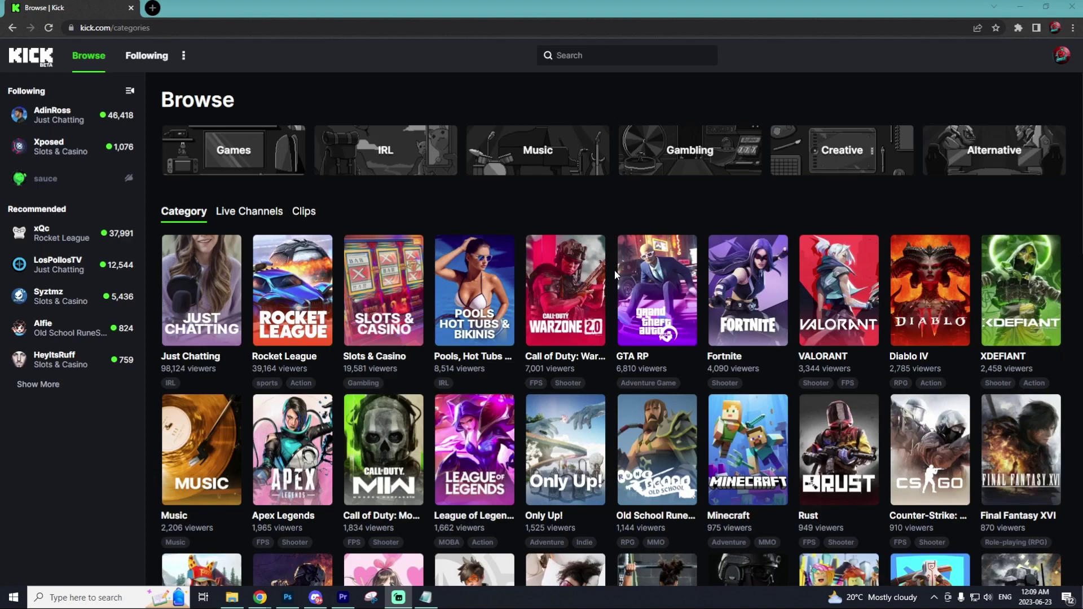
scroll(614, 269, down, 15)
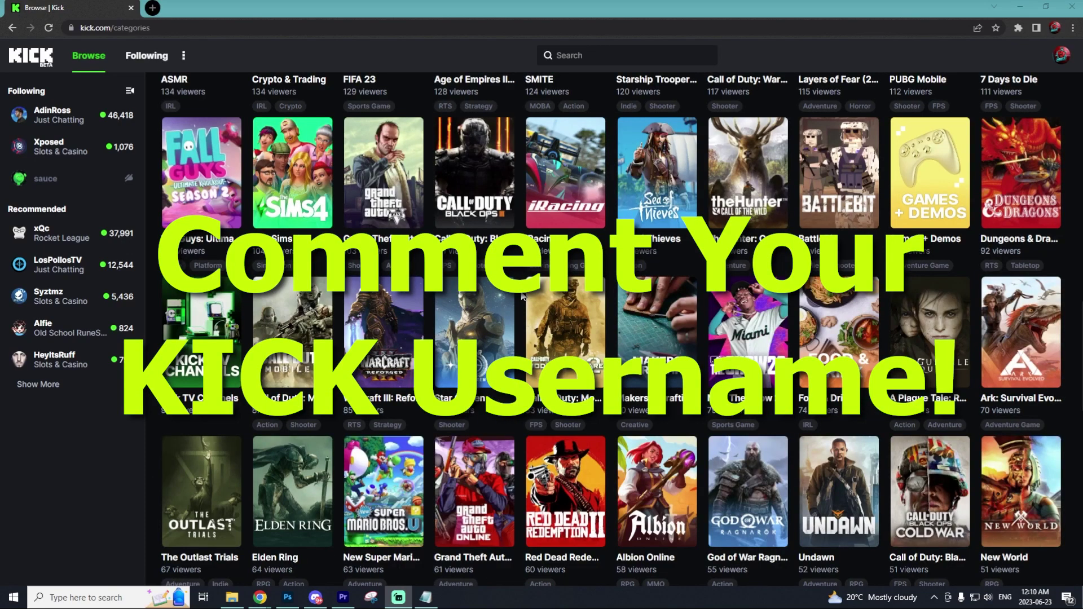